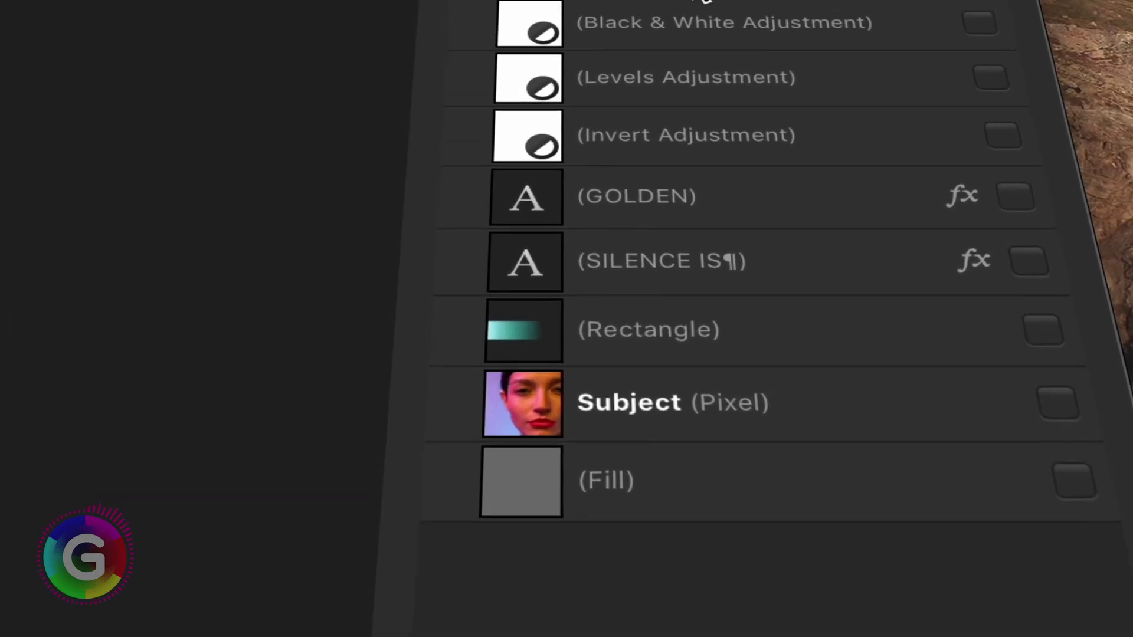
- Select all nine layers from Gradient Map Adjustment to Fill, make them visible, then pan the view
click(1043, 237)
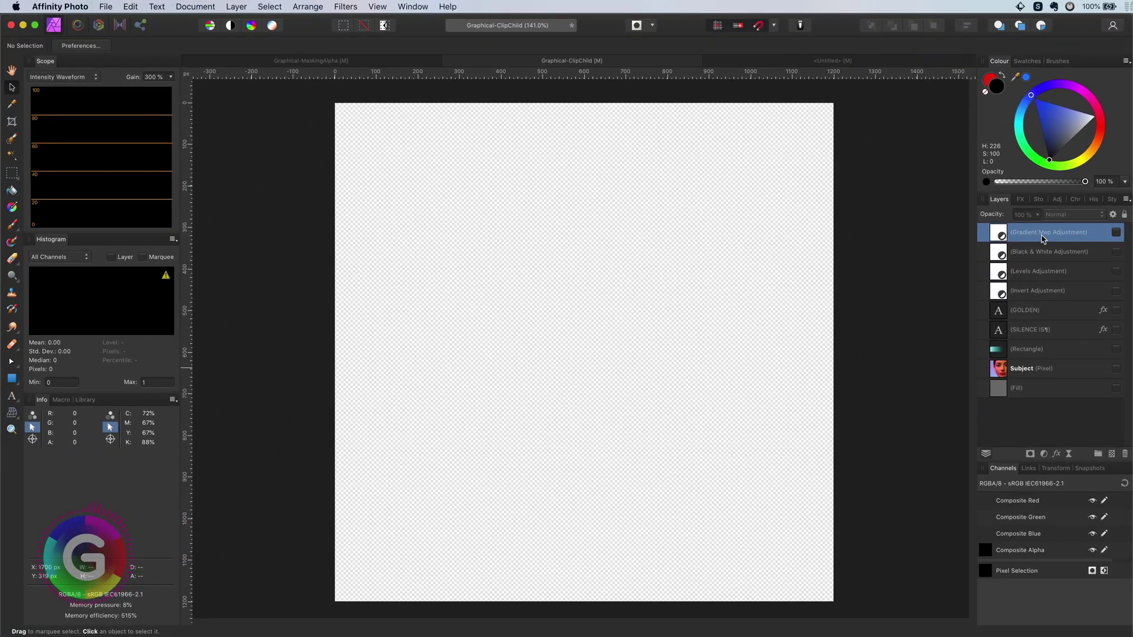
shift+click(1040, 386)
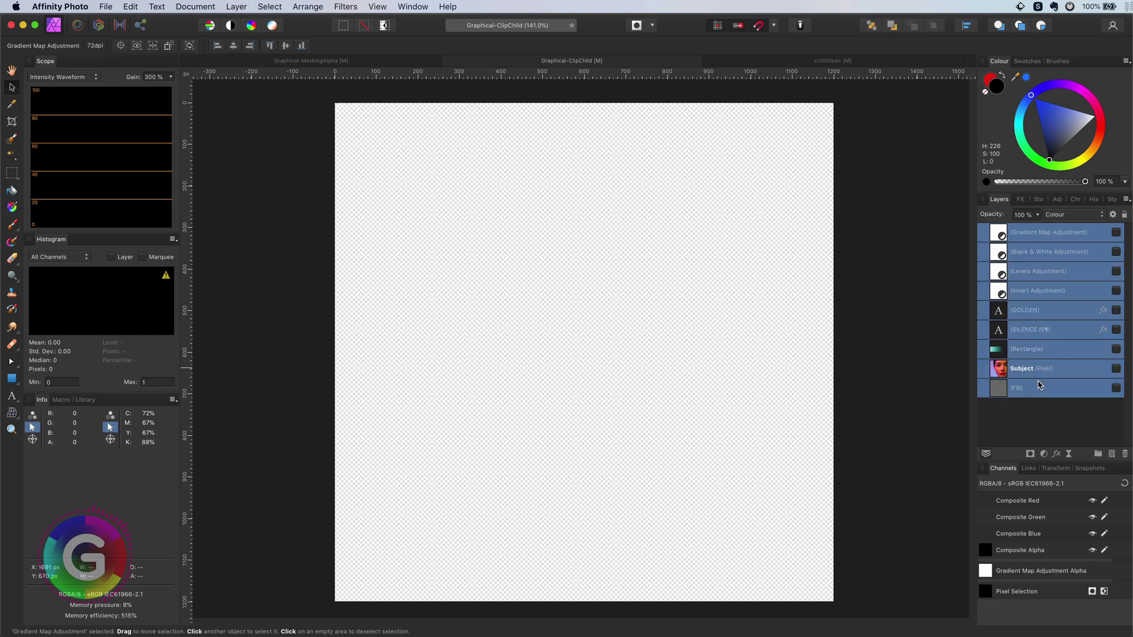
click(1116, 388)
click(938, 377)
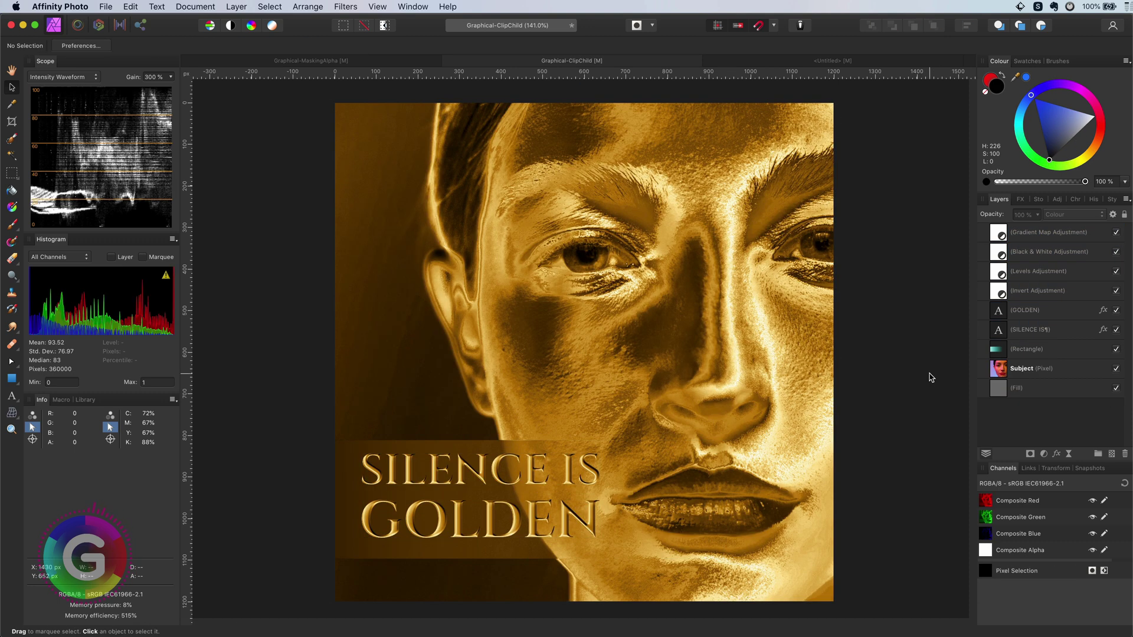
key(h)
drag(742, 378, 864, 382)
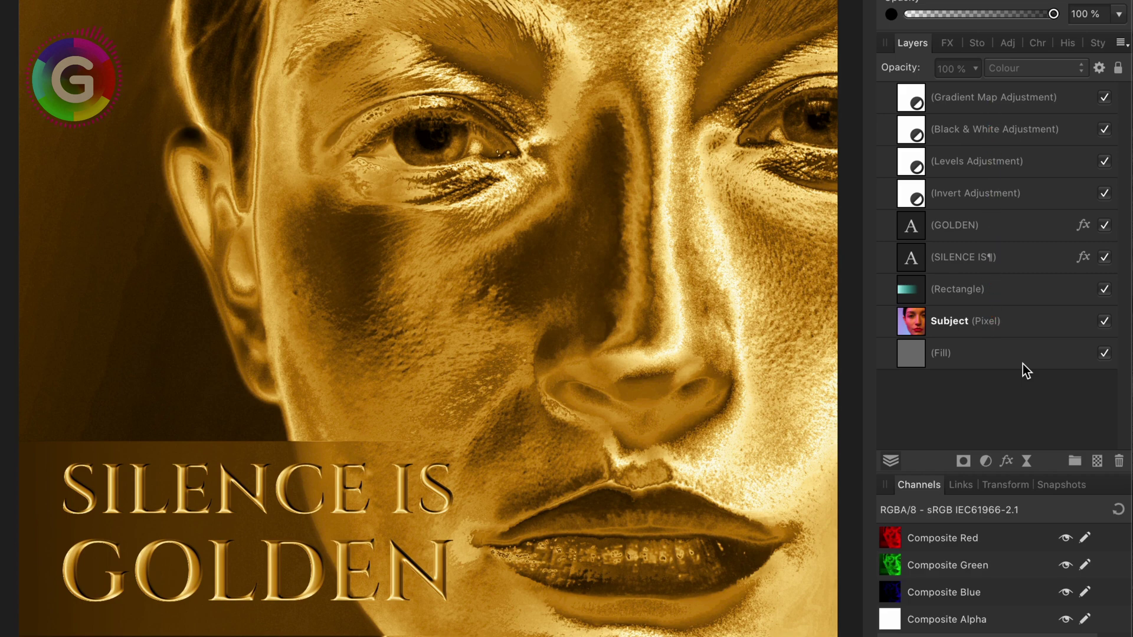
- Hide all nine layers, then show only the grey Fill and the Subject portrait
click(1022, 364)
shift+click(1016, 94)
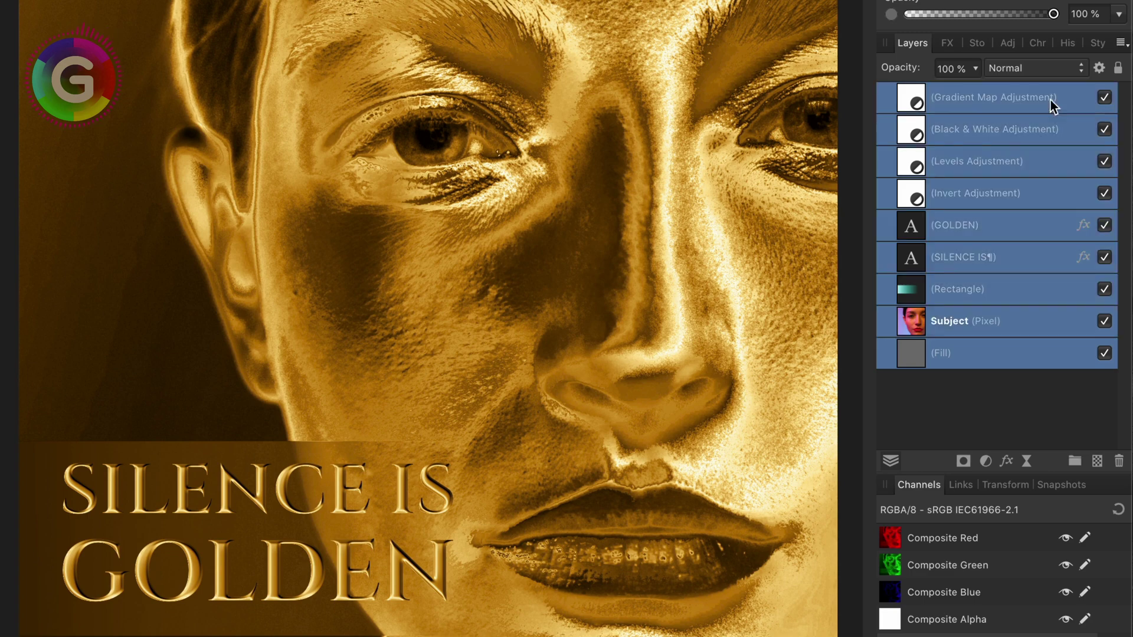
click(1102, 98)
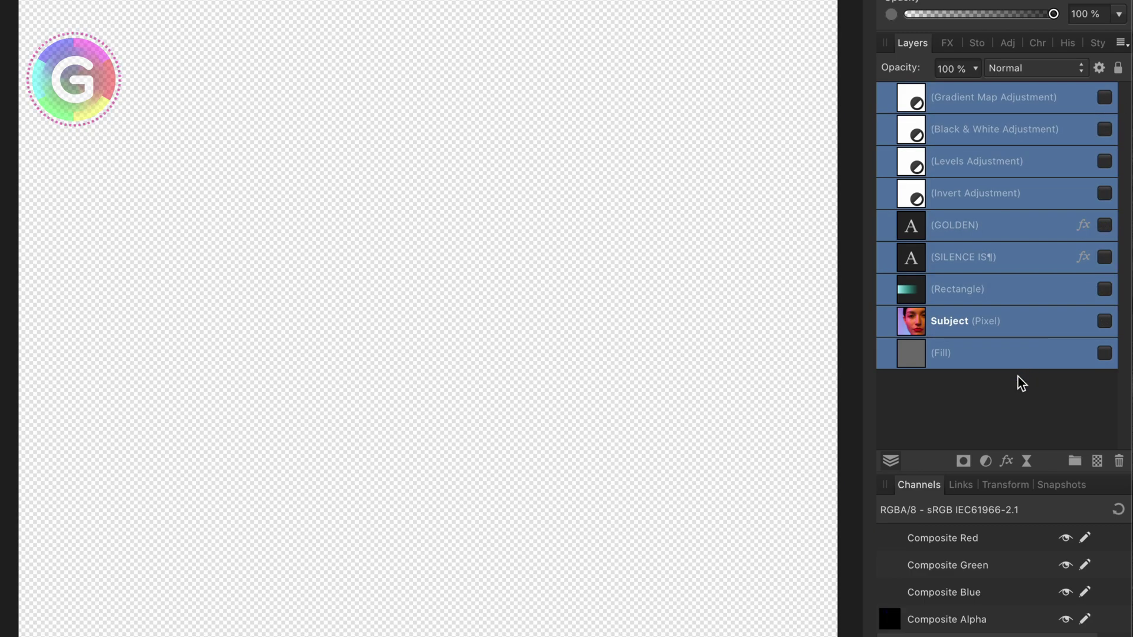
click(1019, 375)
click(1025, 363)
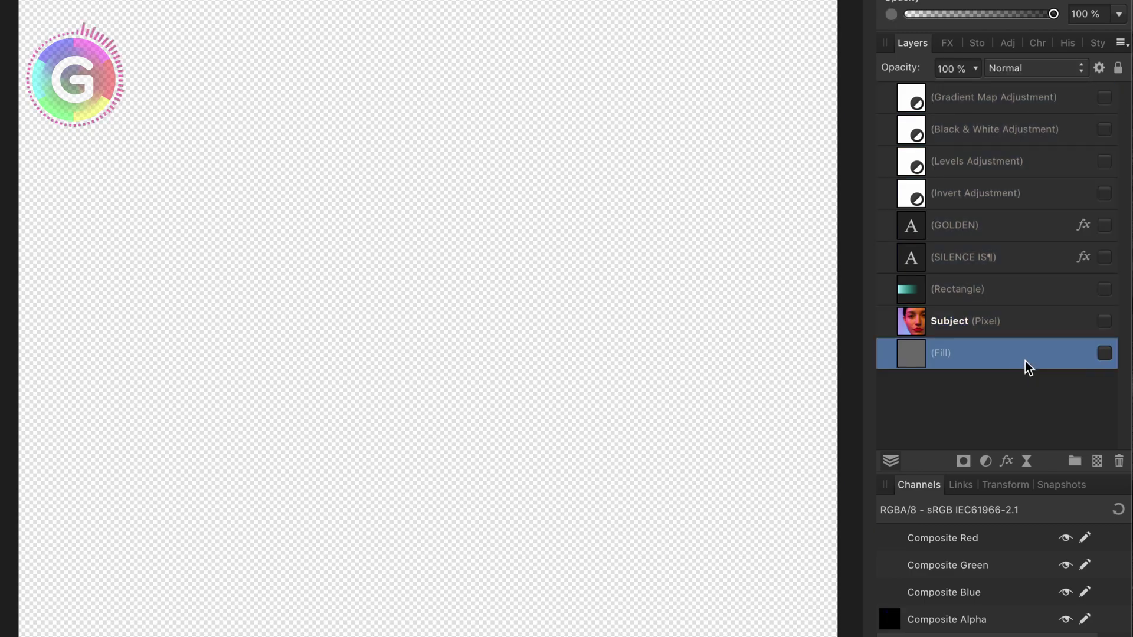
click(1104, 354)
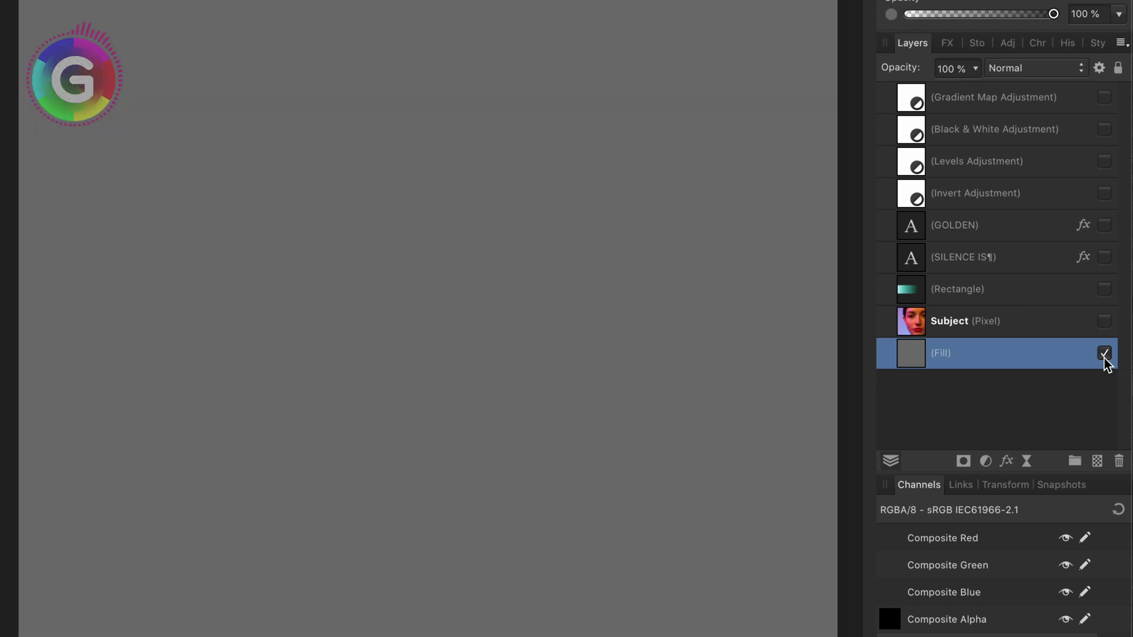
click(1104, 323)
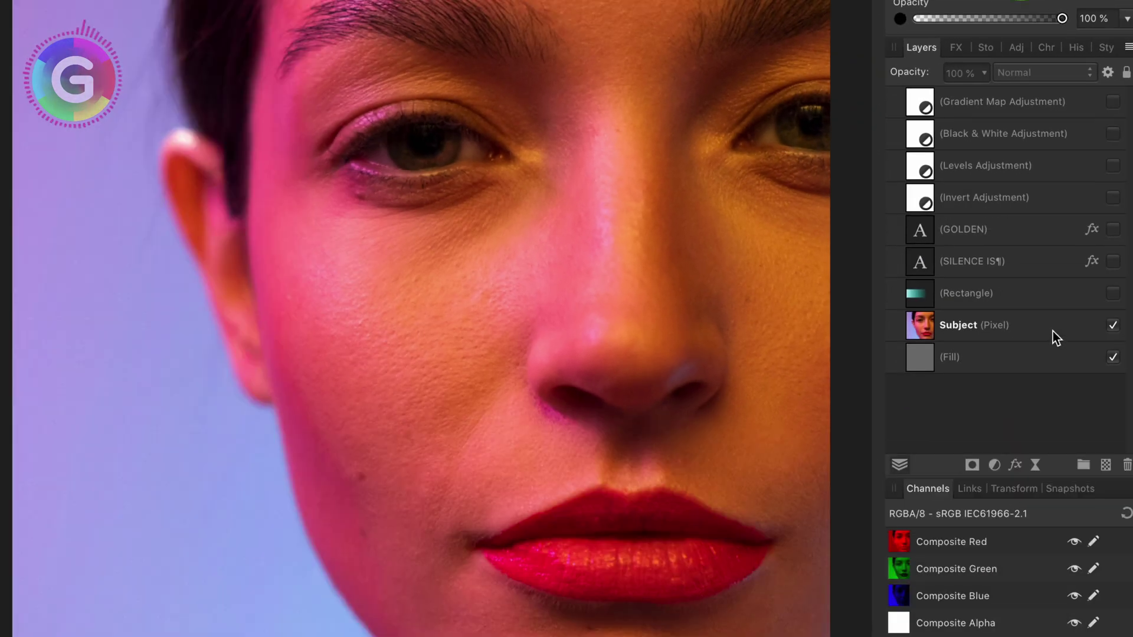
click(1053, 331)
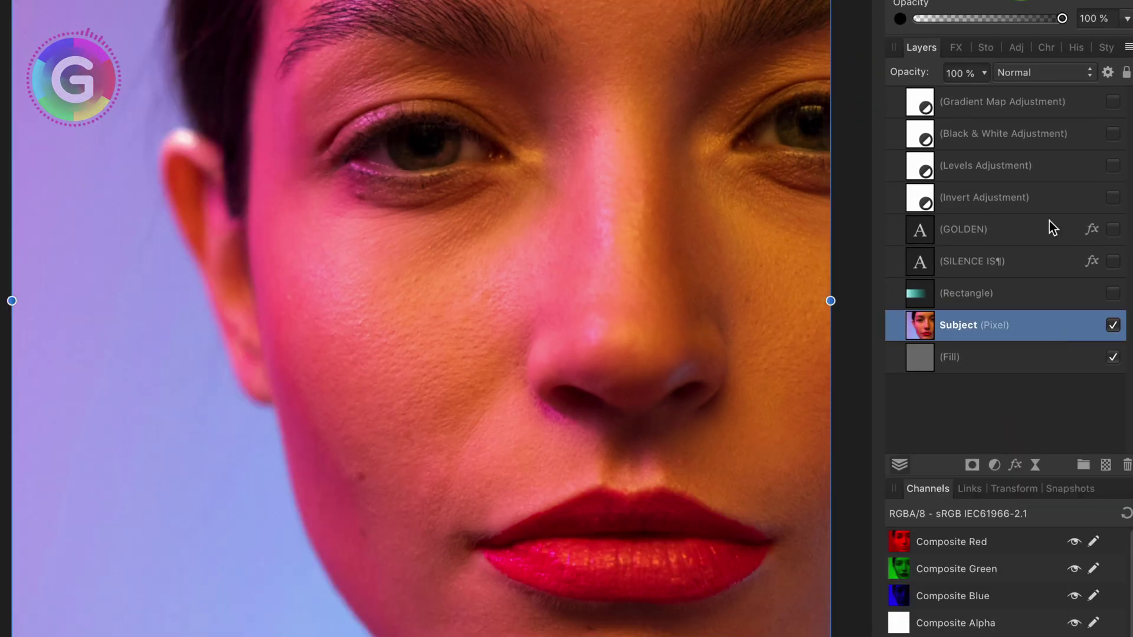
click(1041, 73)
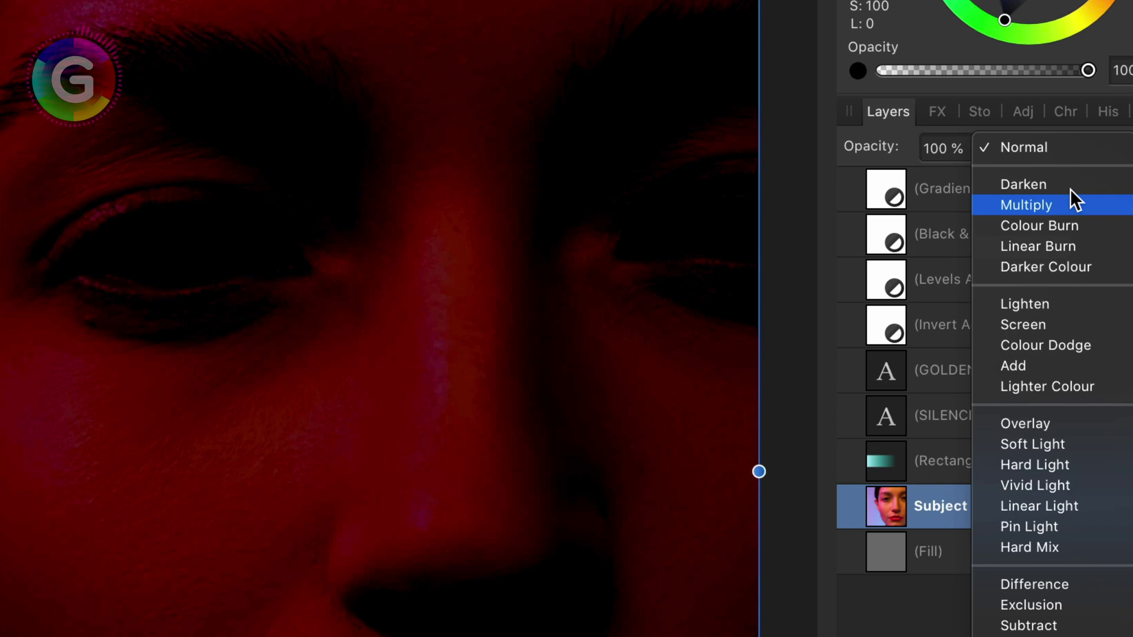
click(1060, 150)
key(super+d)
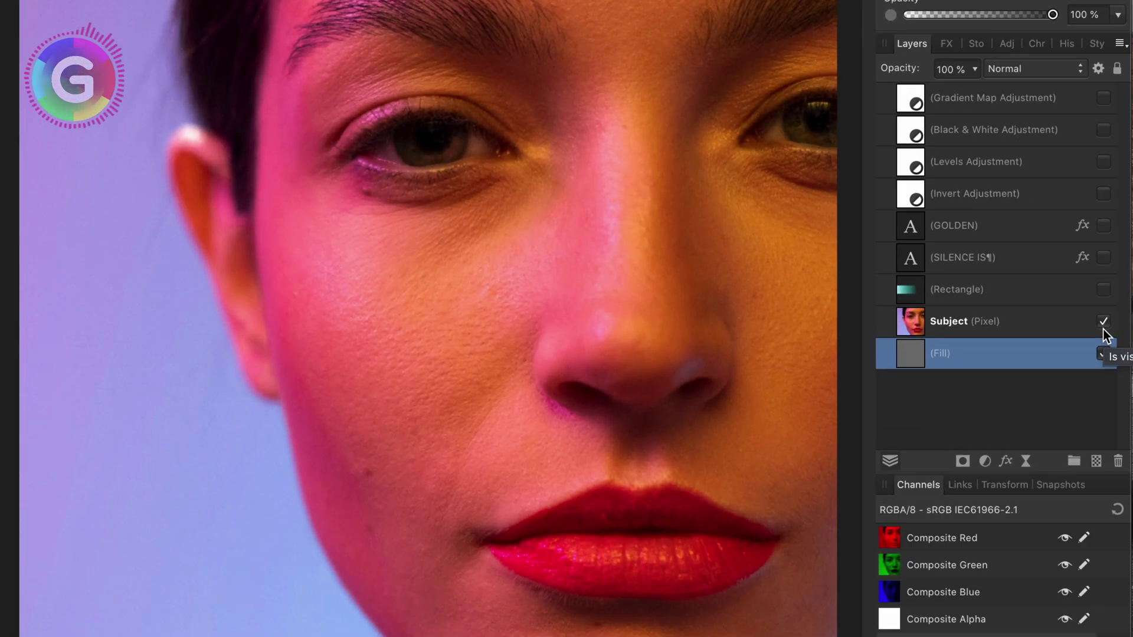
- Show the cyan gradient Rectangle layer, preview it in isolation, then return to the full stack
click(1101, 295)
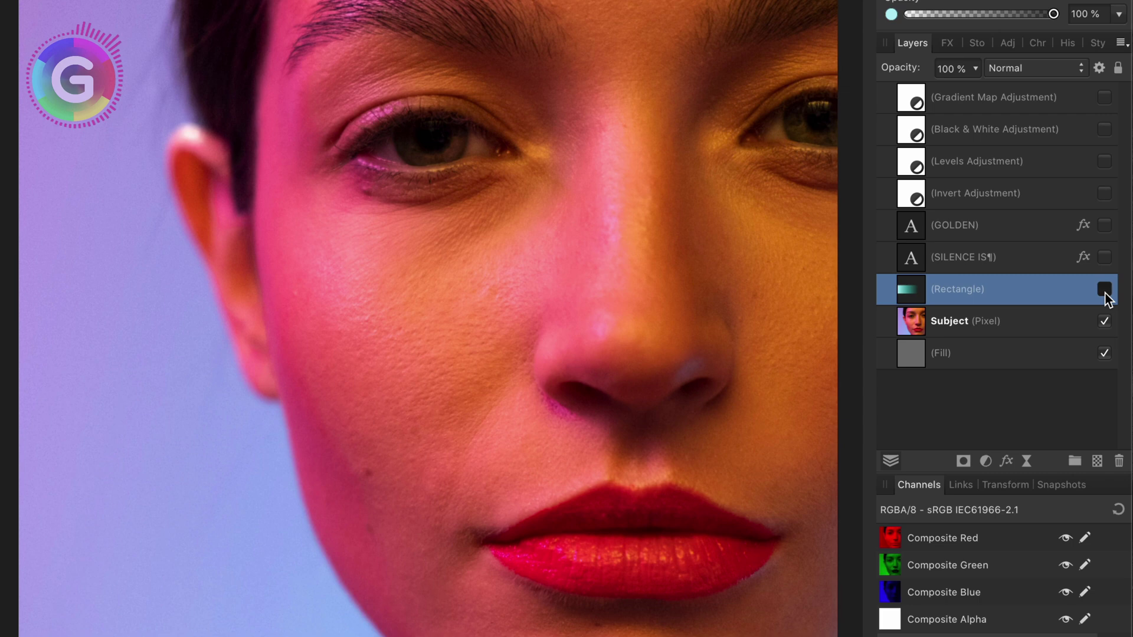
click(1104, 289)
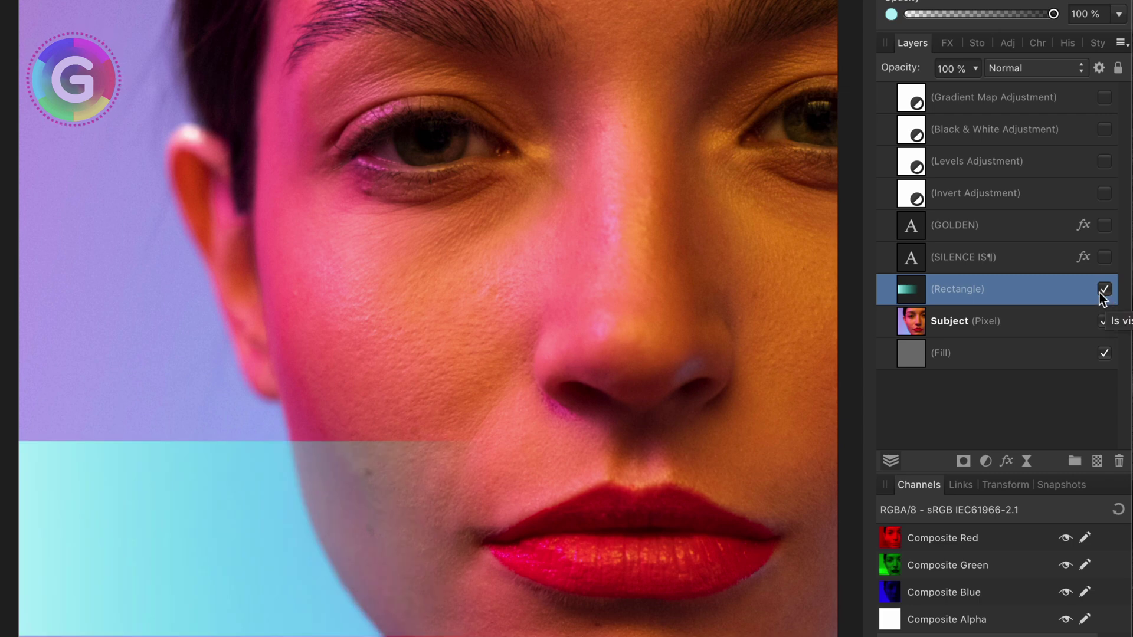
alt+click(908, 293)
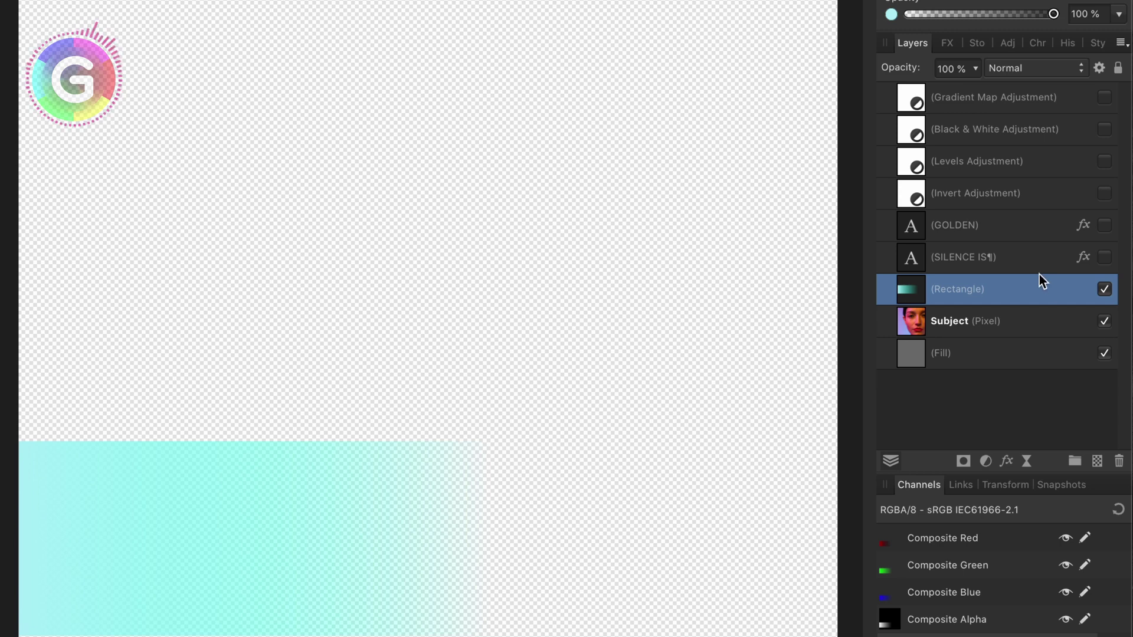
click(1015, 260)
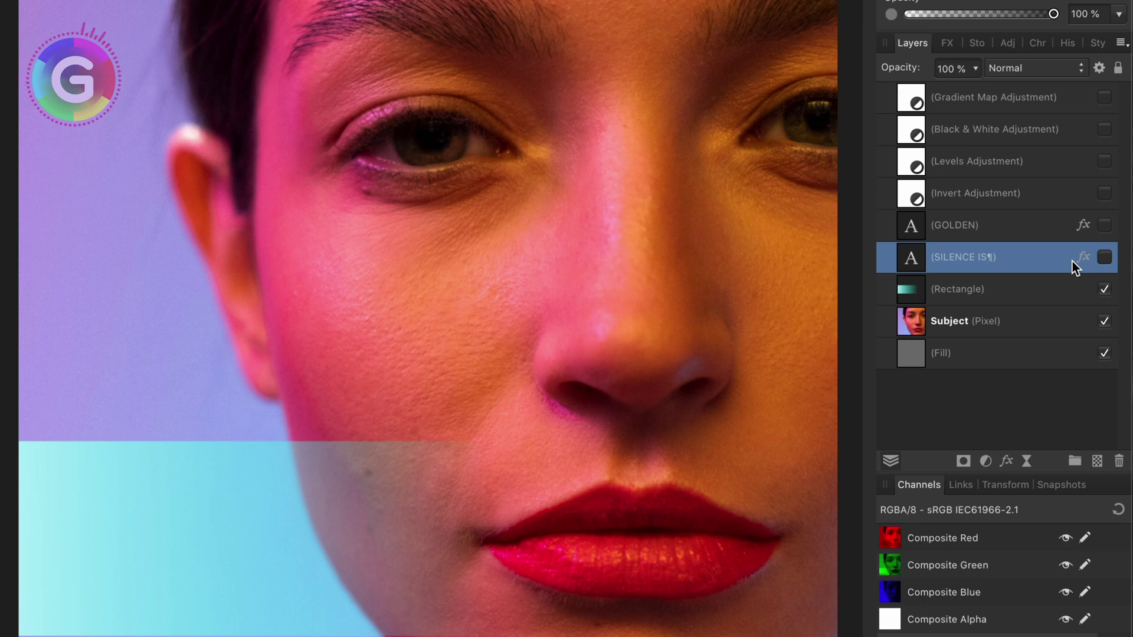
- Show SILENCE IS and GOLDEN, plus the Invert, Levels, Black & White and Gradient Map adjustments
click(1103, 259)
click(1104, 227)
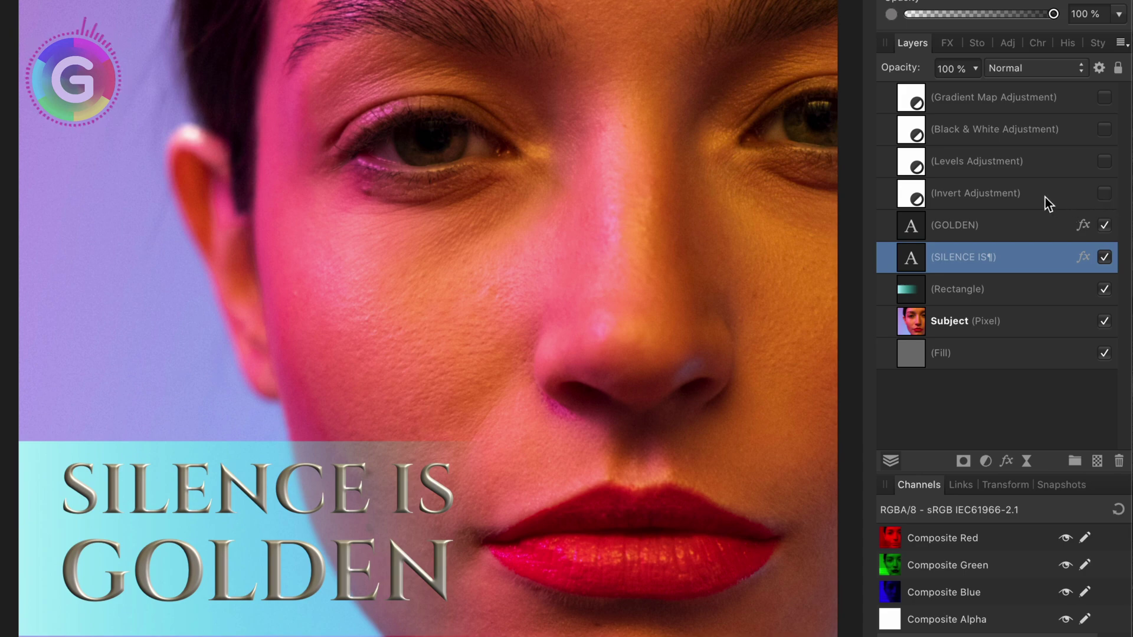
click(1046, 197)
click(1104, 193)
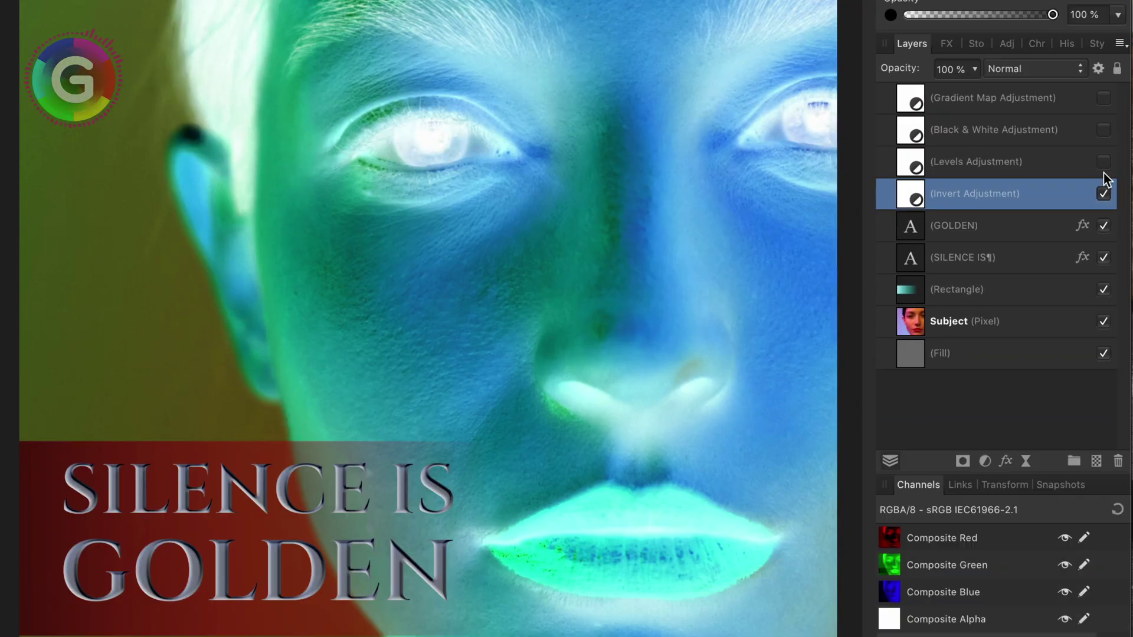
click(1104, 165)
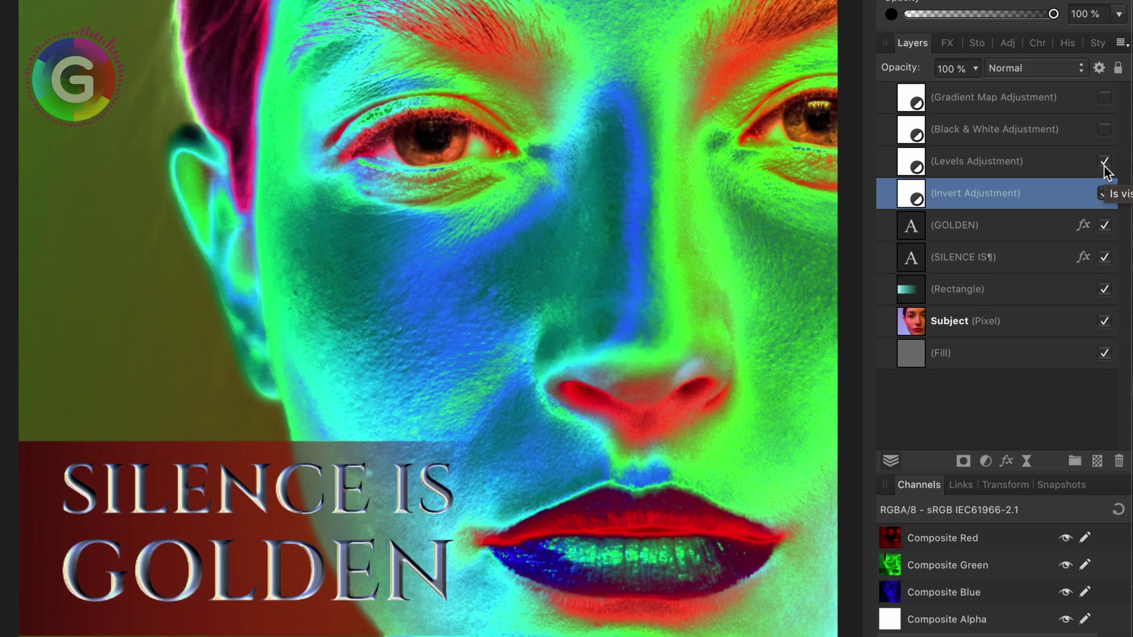
click(1103, 131)
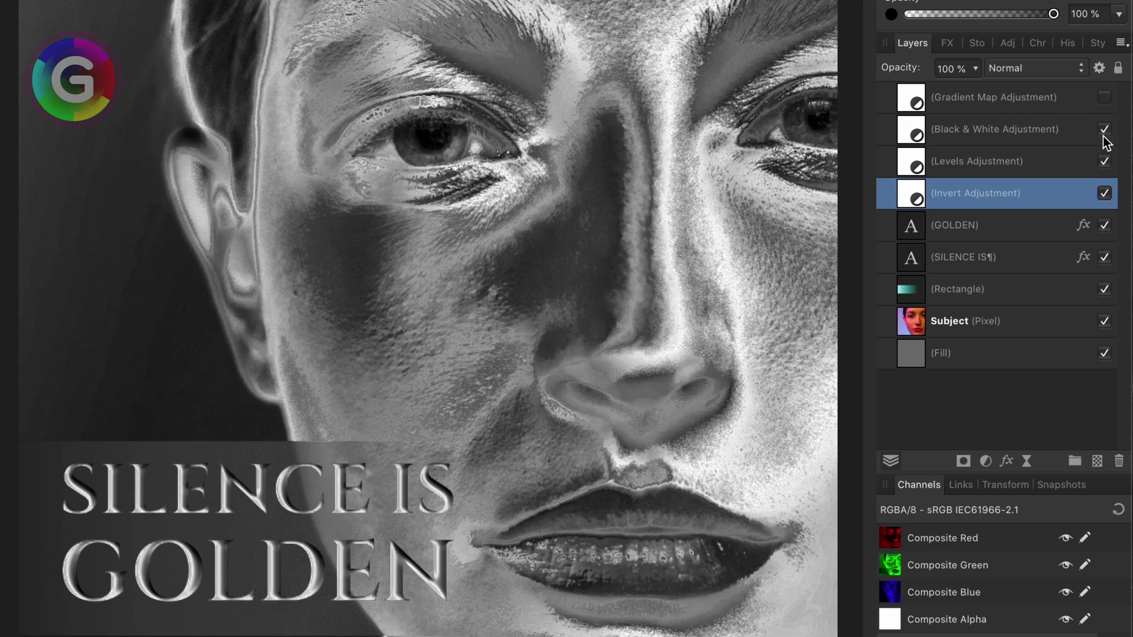
click(1104, 99)
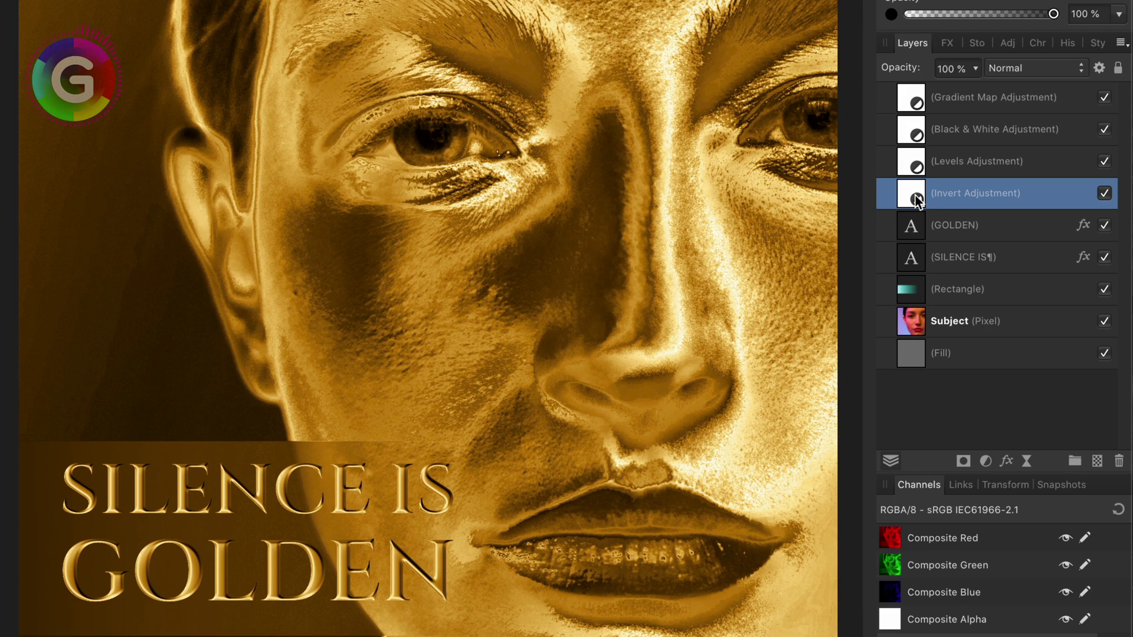
drag(915, 196, 919, 121)
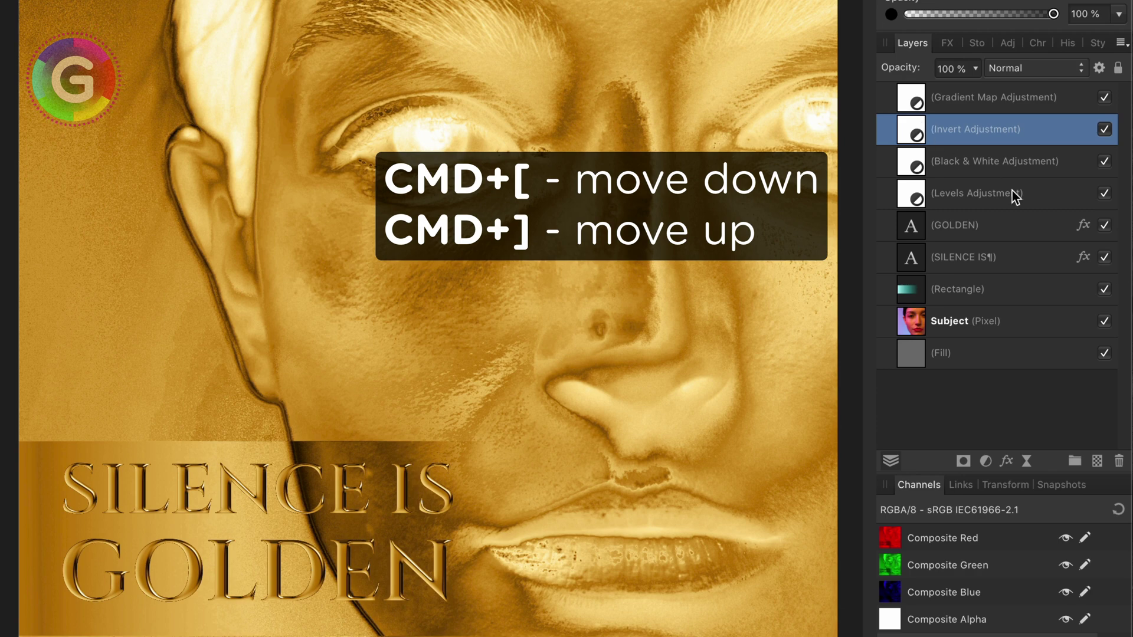
key(super+bracketleft)
key(super+bracketleft)
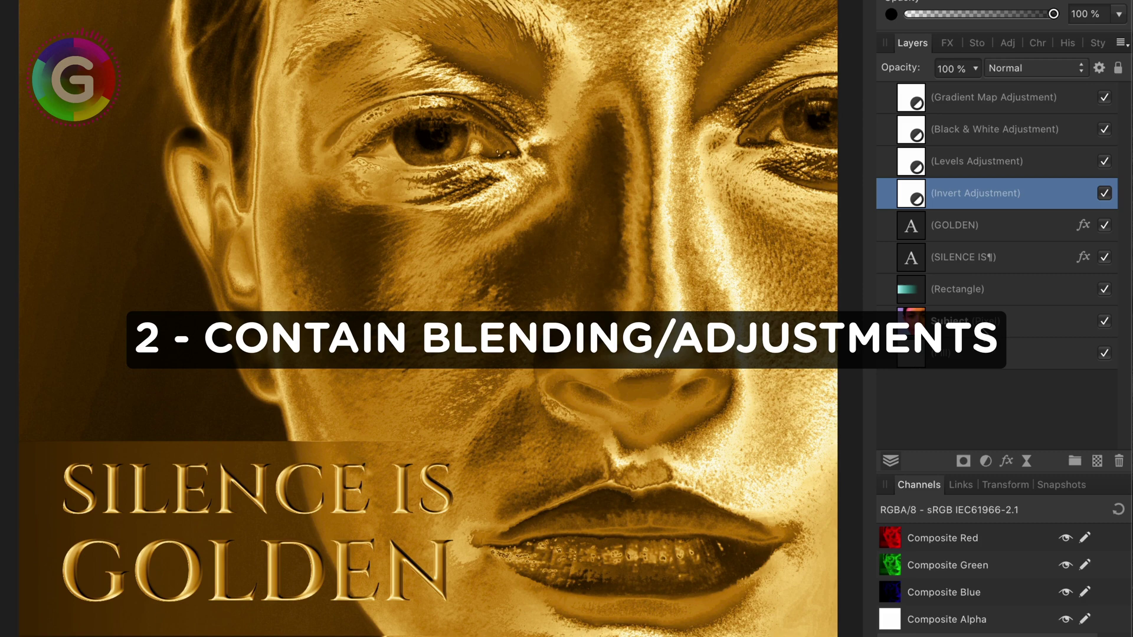
- Select every layer from Gradient Map Adjustment down to Subject, leaving the Fill layer out
click(979, 323)
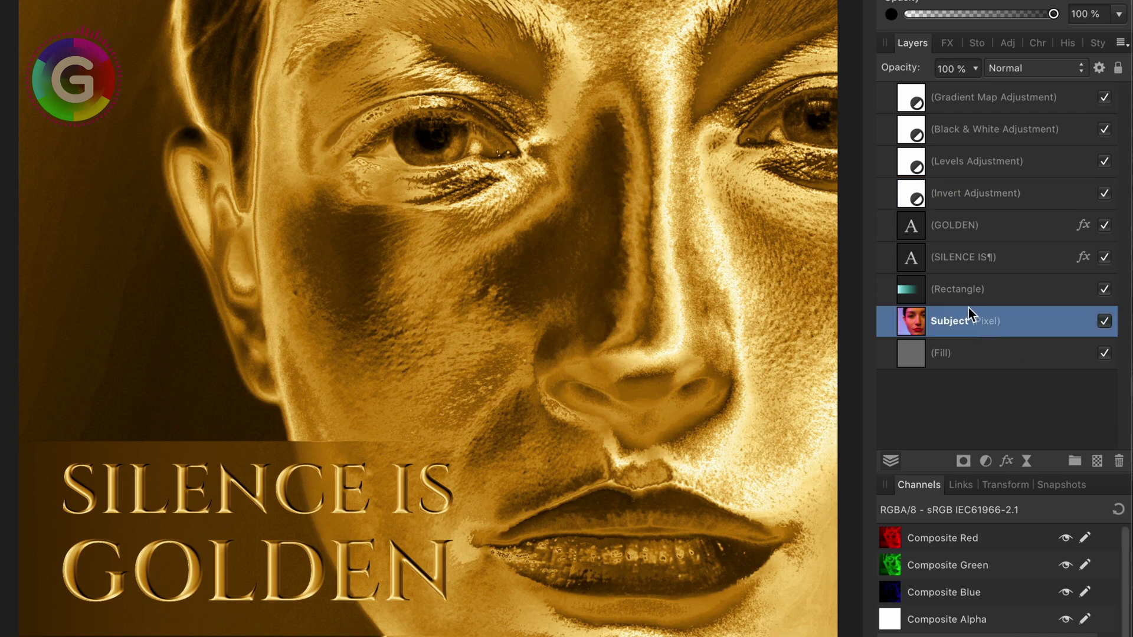
super+click(997, 193)
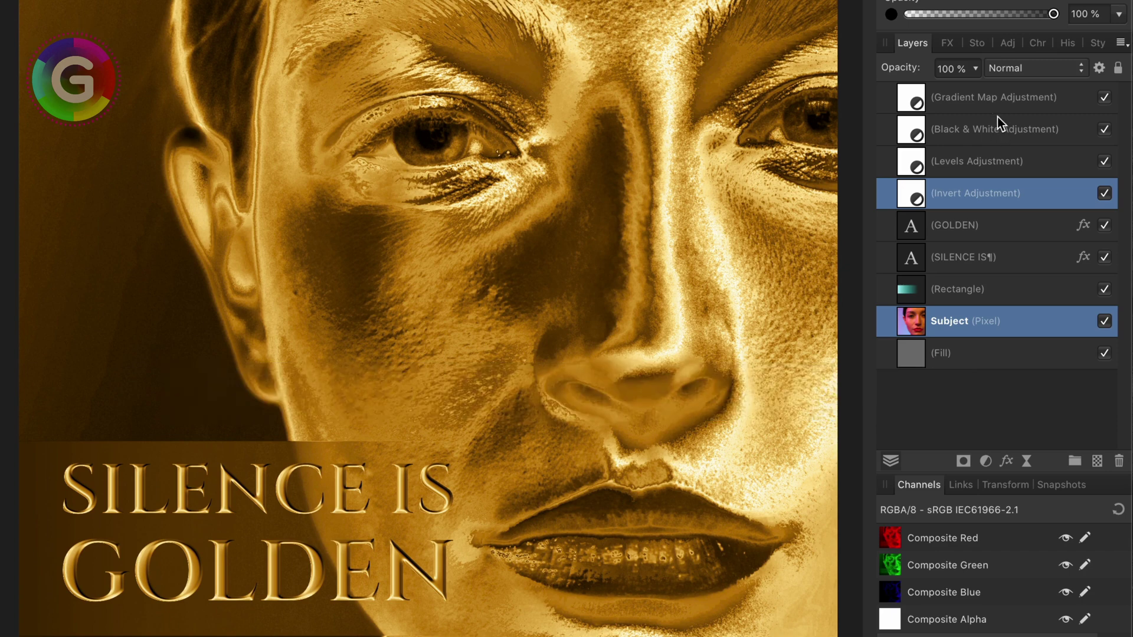
super+click(996, 101)
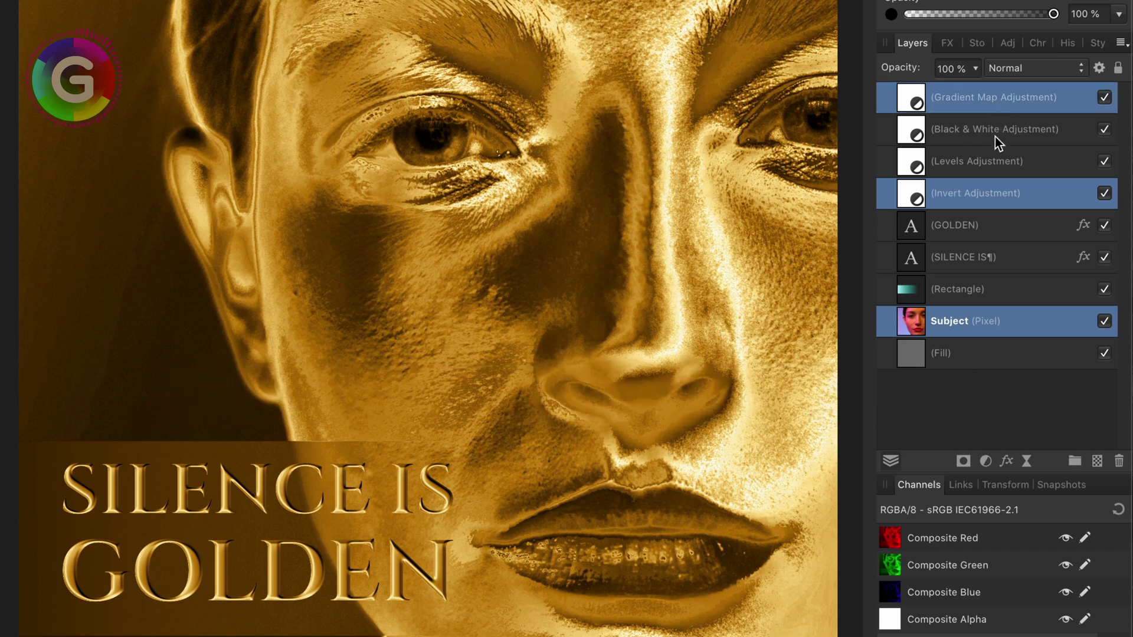
super+click(975, 288)
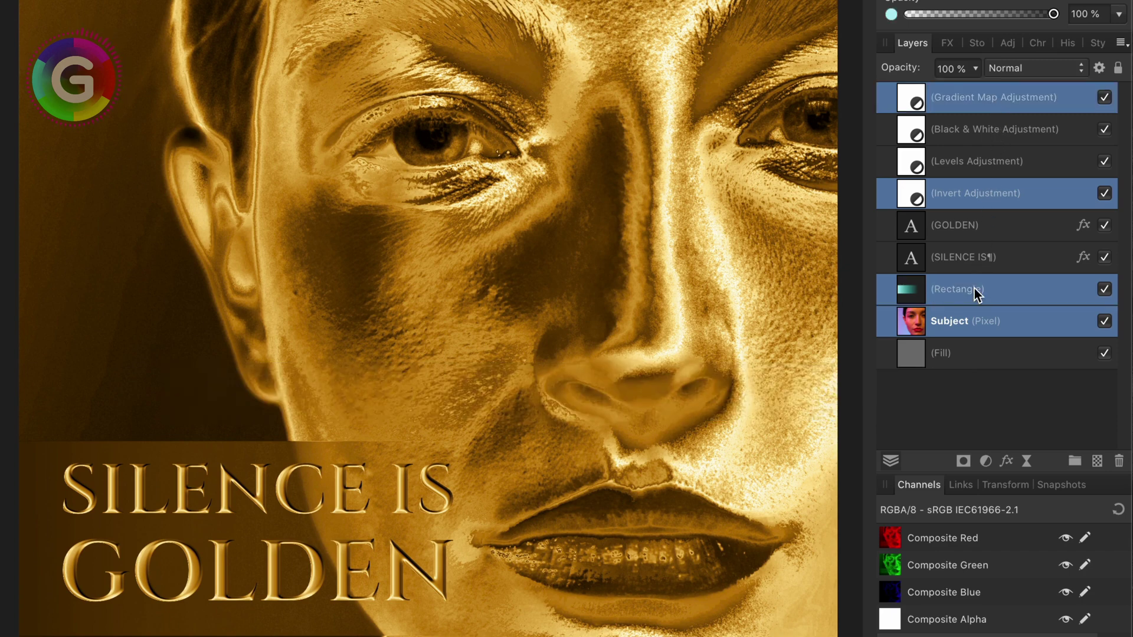
click(975, 319)
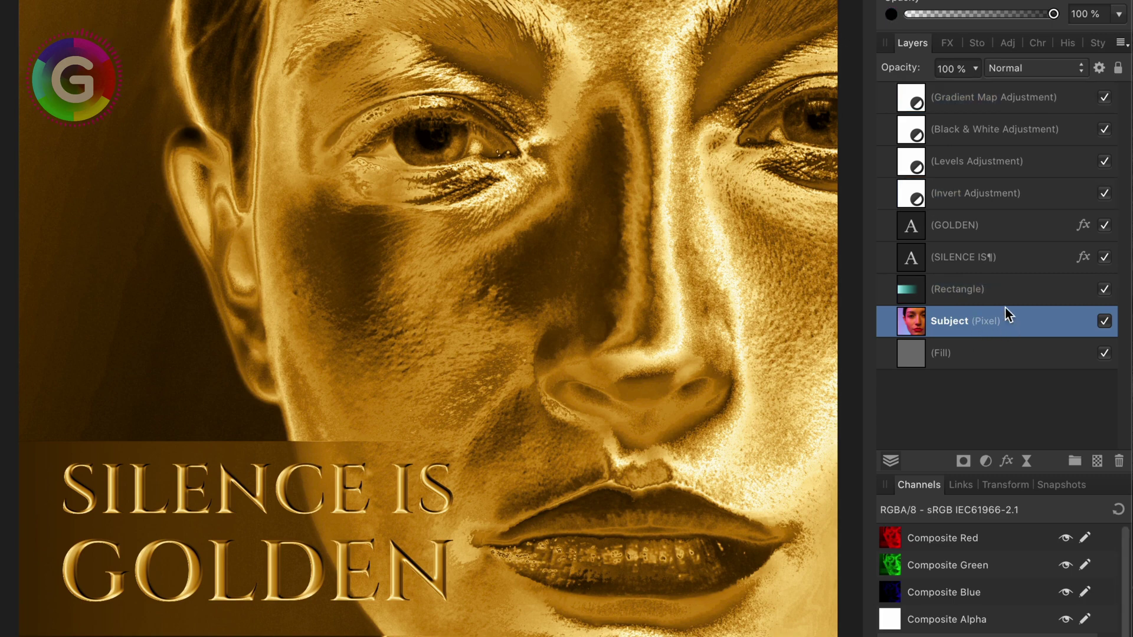
shift+click(982, 104)
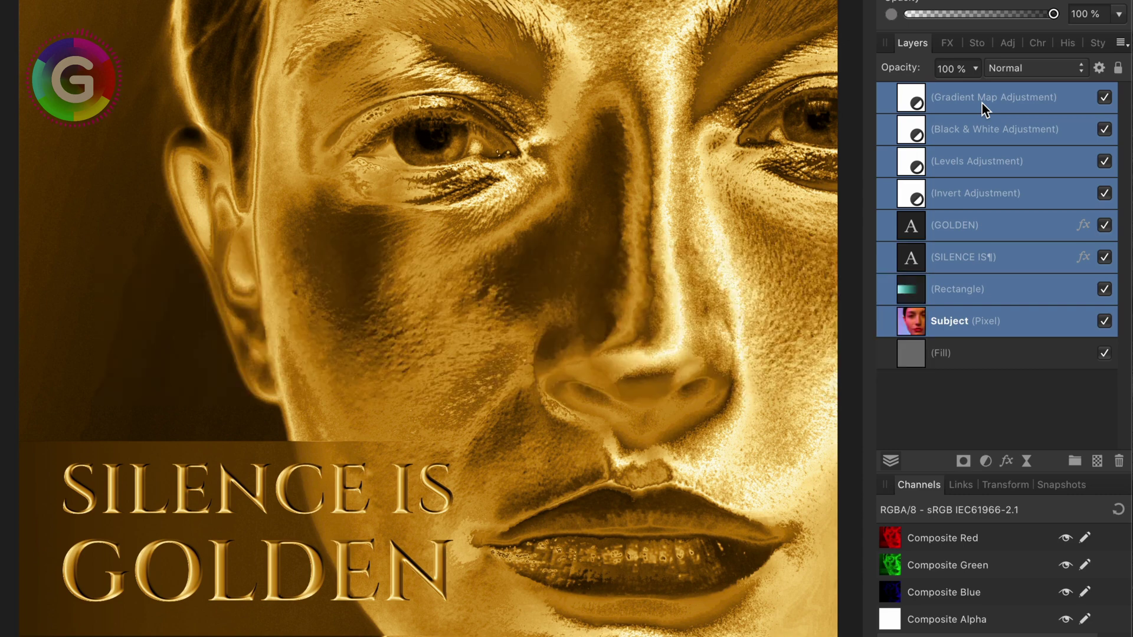
- Group the selected poster layers with Cmd+G, toggle the group's visibility to check it, and reselect it
key(super+g)
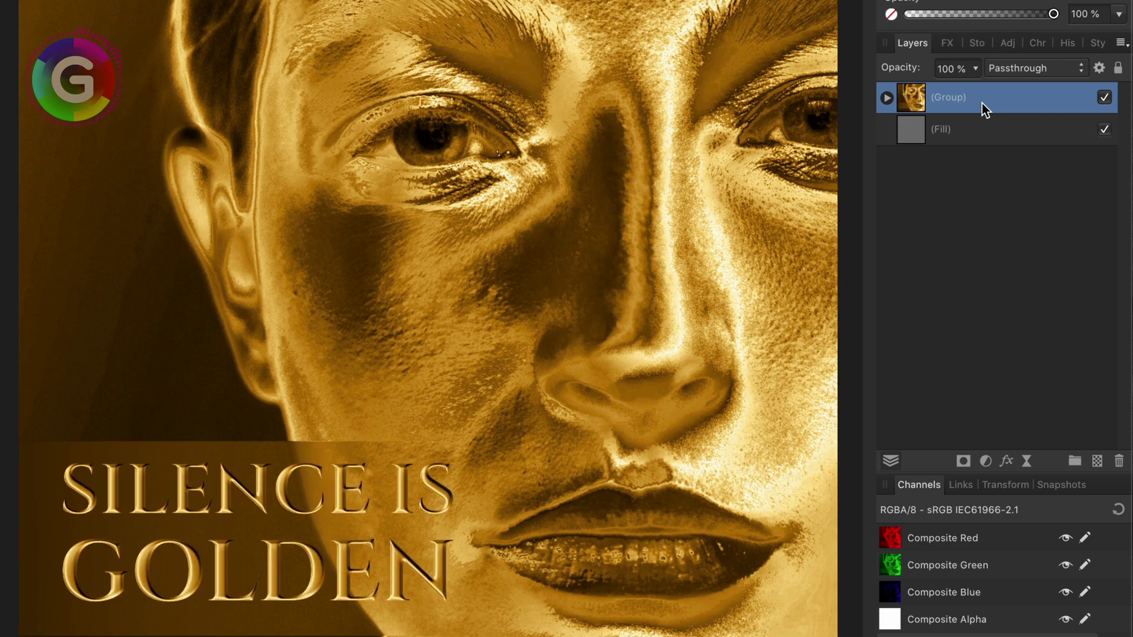
click(1104, 98)
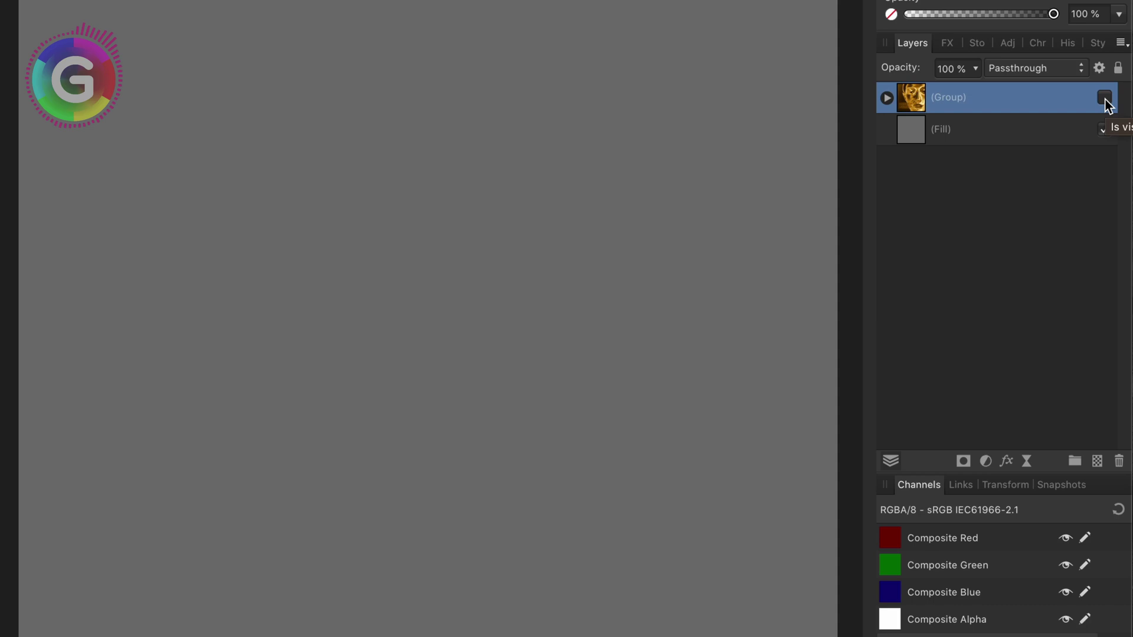
click(1104, 98)
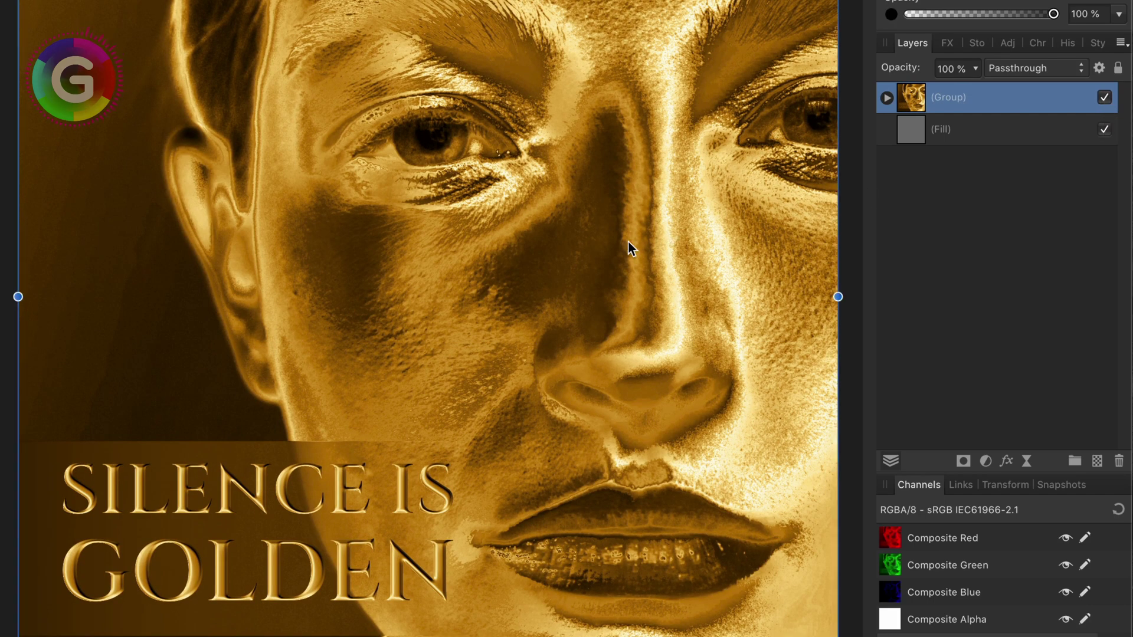
scroll(627, 236, down, 5)
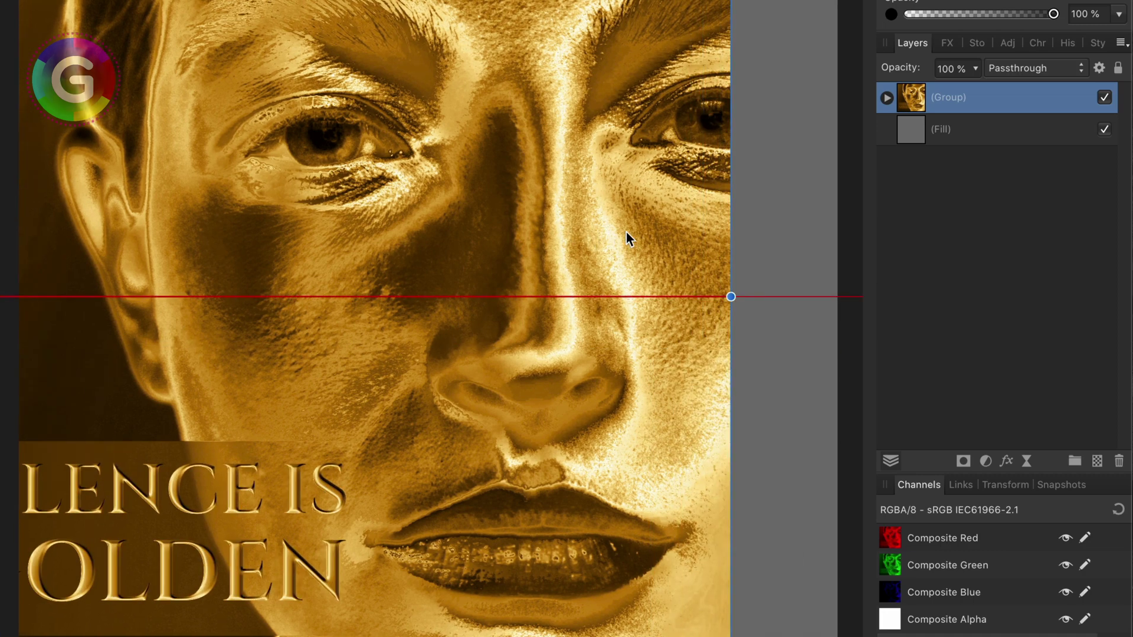
scroll(828, 249, up, 5)
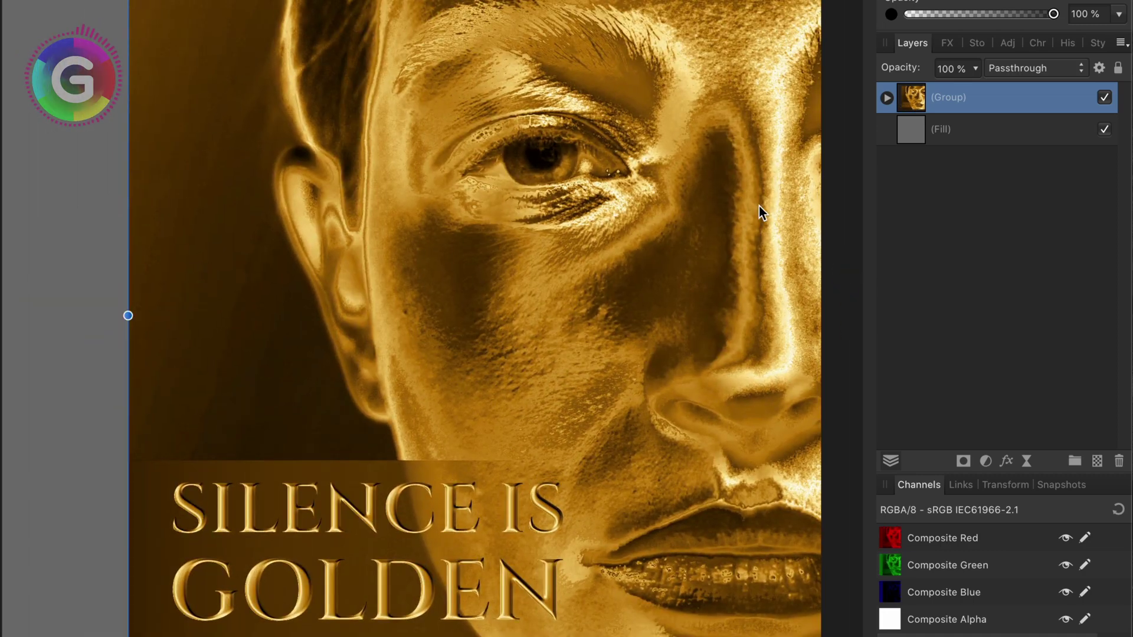
scroll(759, 206, right, 5)
click(895, 222)
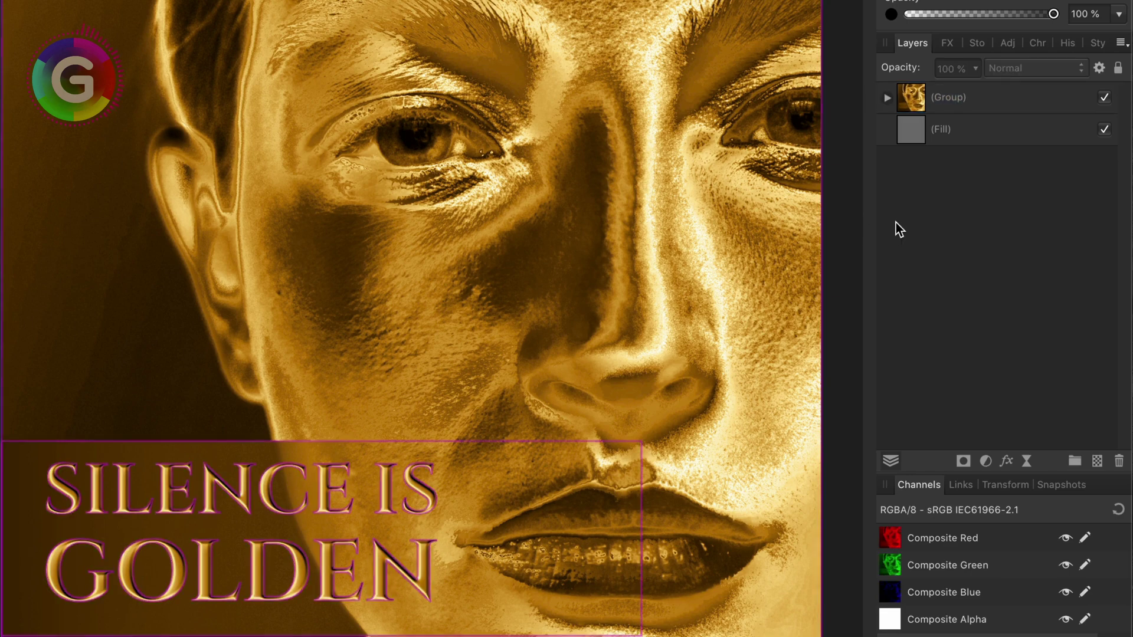
click(986, 104)
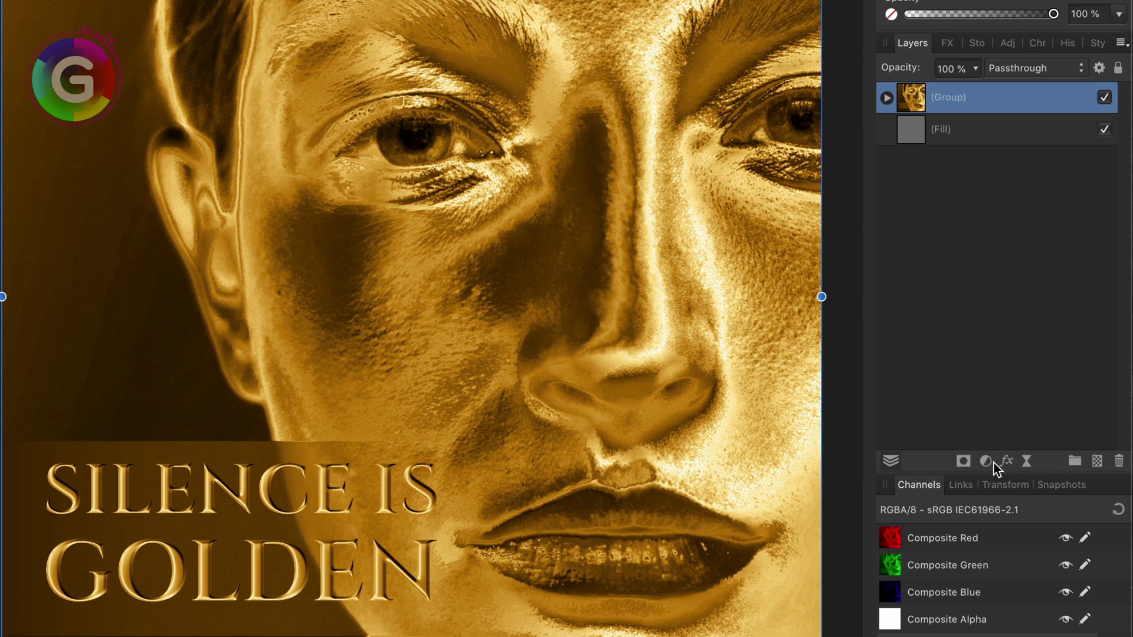
- Add an HSL adjustment above the group with Saturation at -100%
click(985, 463)
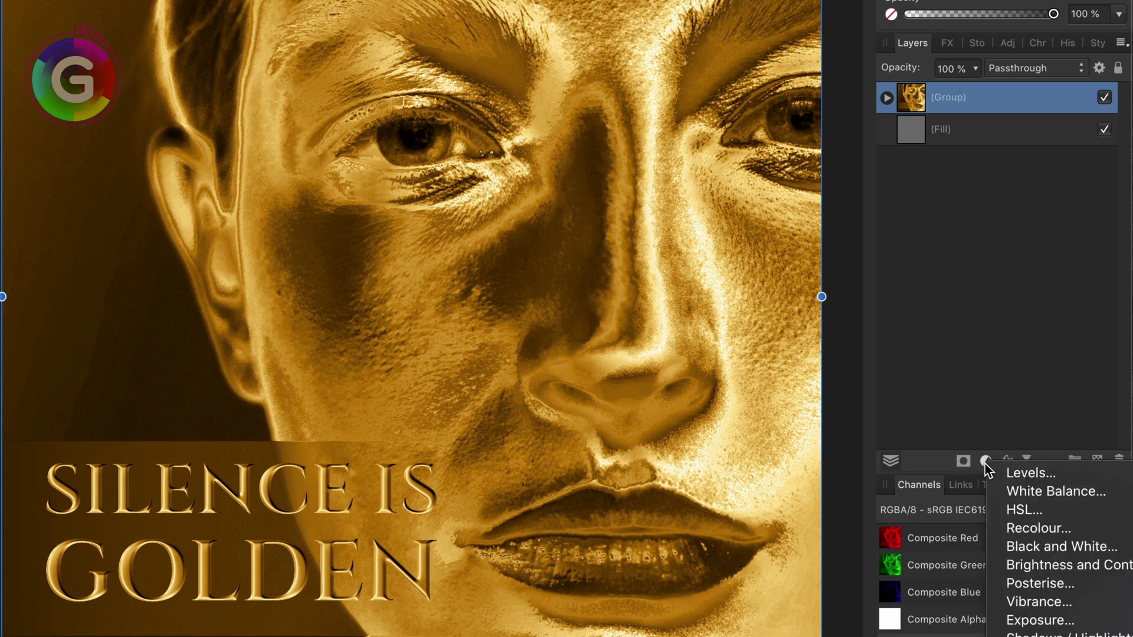
click(1031, 511)
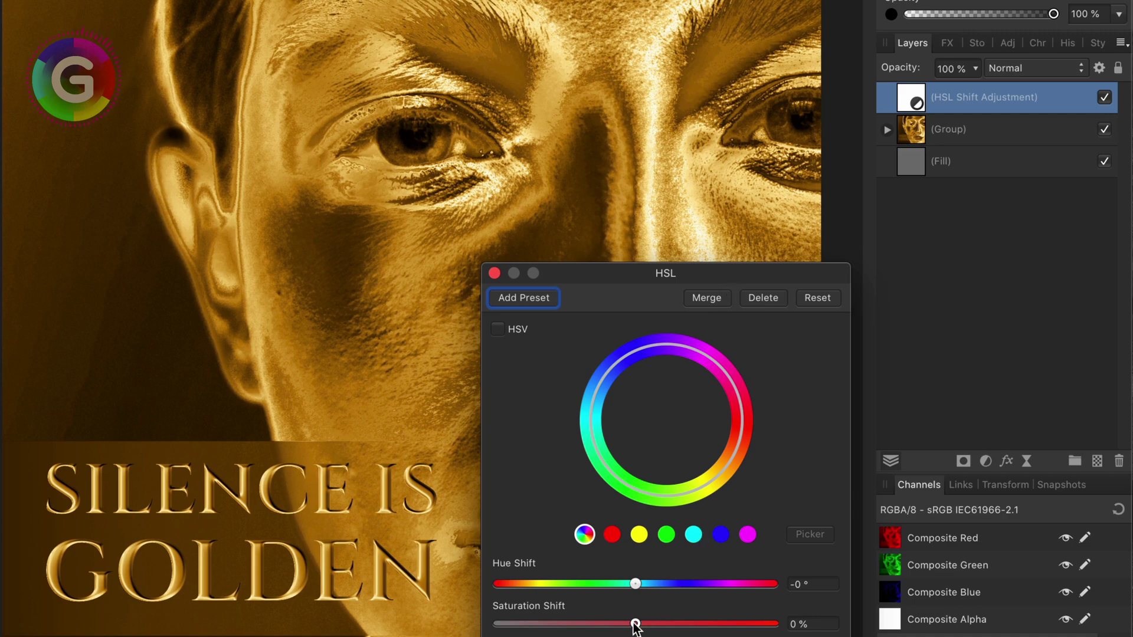
drag(635, 624, 496, 624)
click(495, 273)
- Add a Recolour adjustment tinting the whole poster golden yellow
click(986, 461)
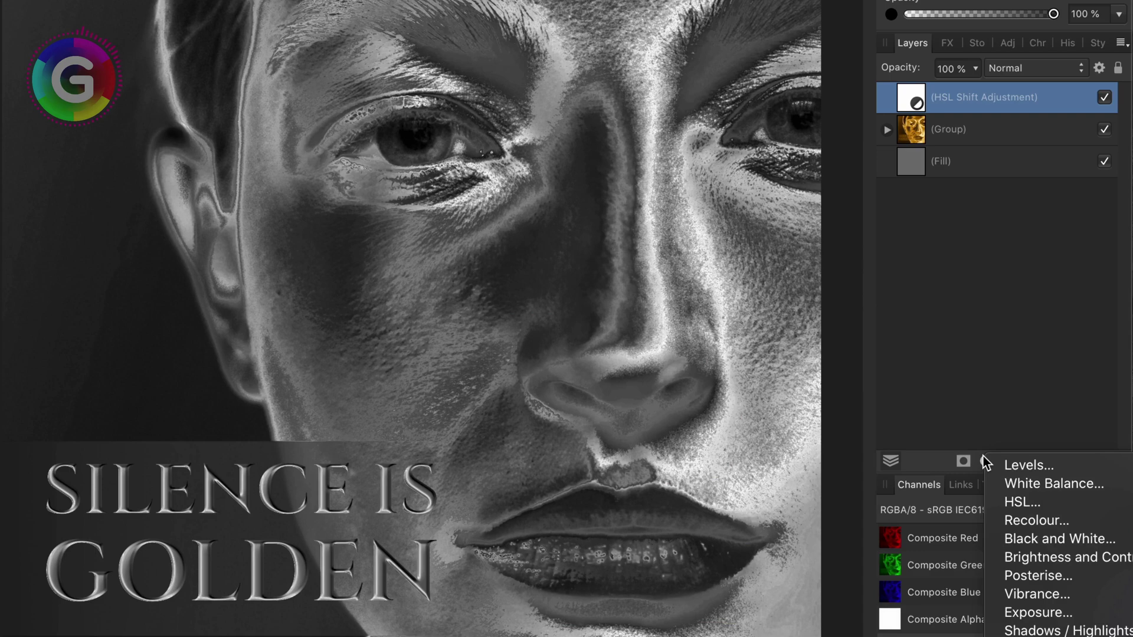
click(1036, 520)
drag(534, 590, 537, 589)
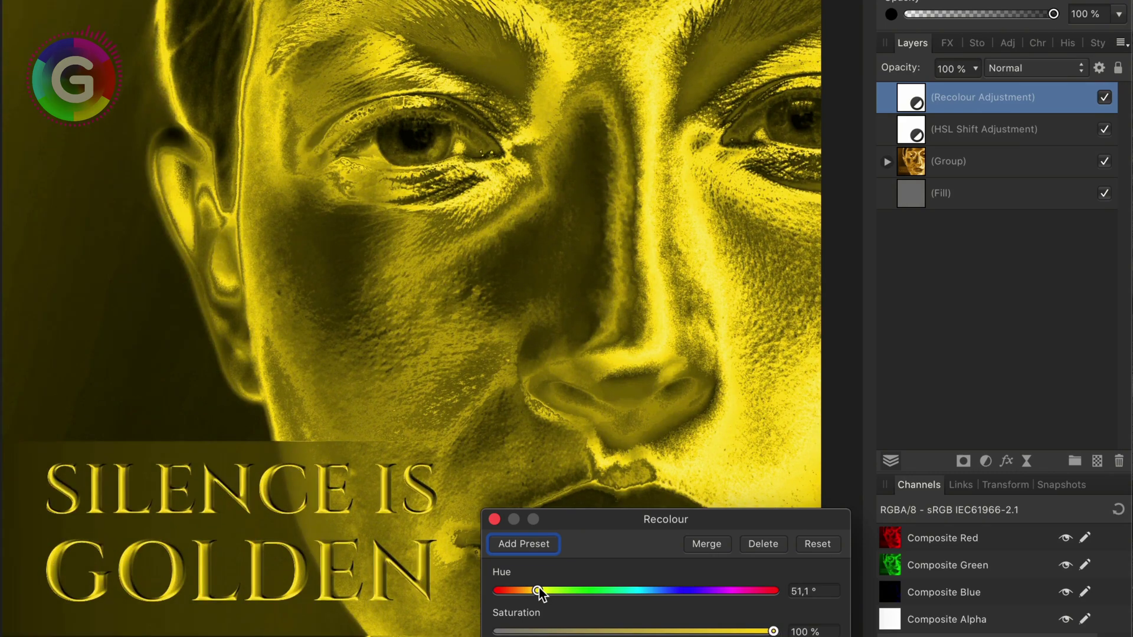
click(494, 518)
- Add a live Add Noise filter at the top of the stack with 84% intensity
click(1027, 461)
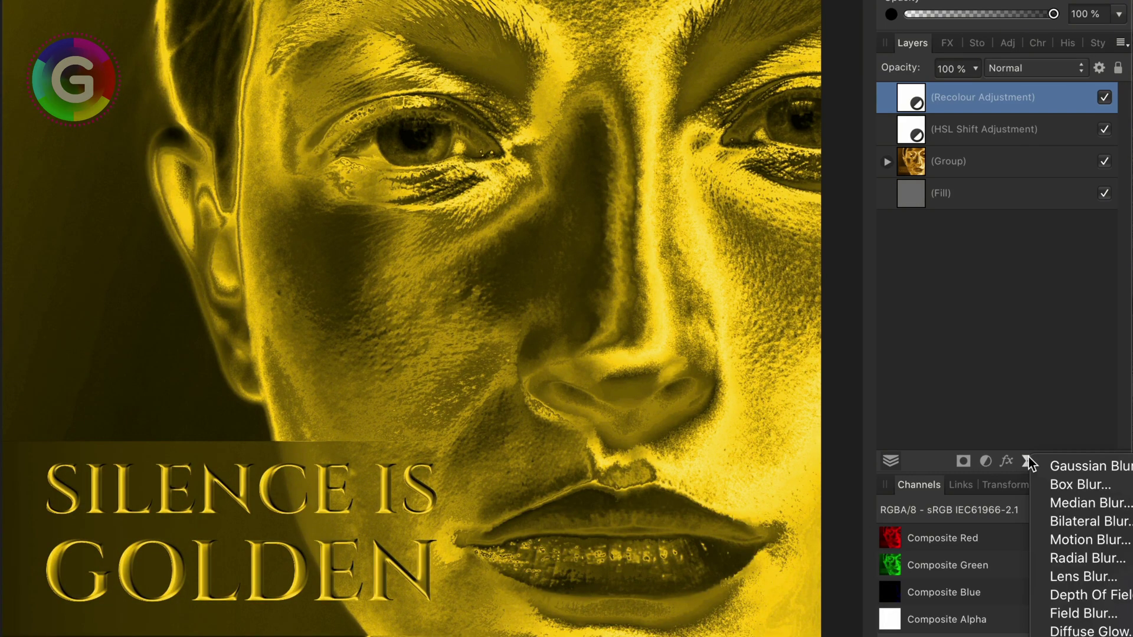
click(1080, 626)
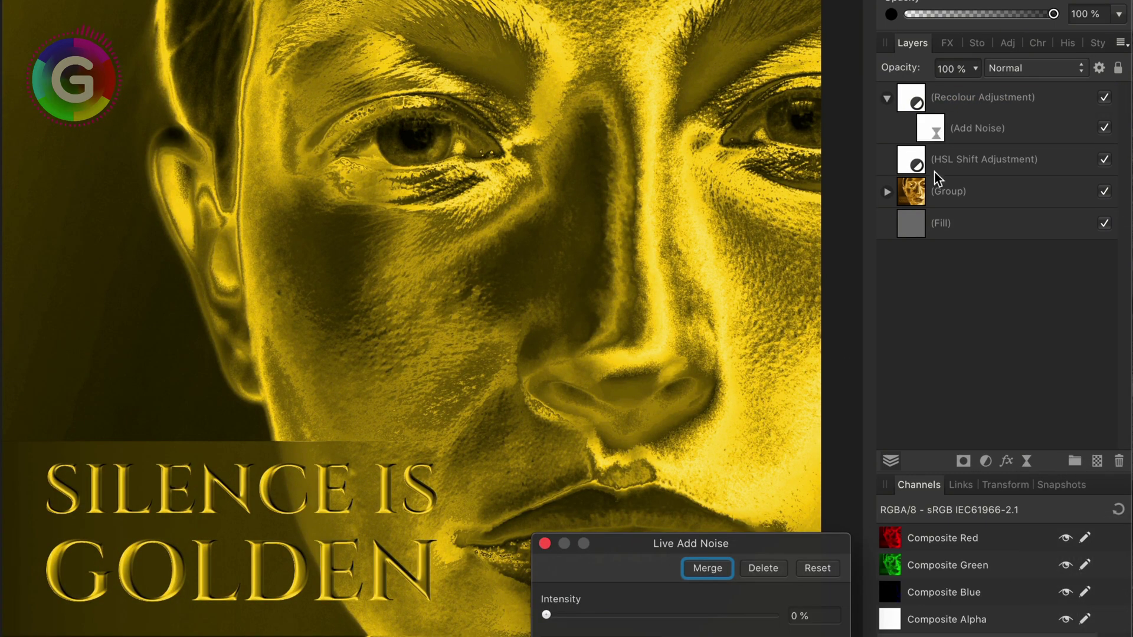
drag(944, 128, 944, 89)
drag(547, 615, 744, 620)
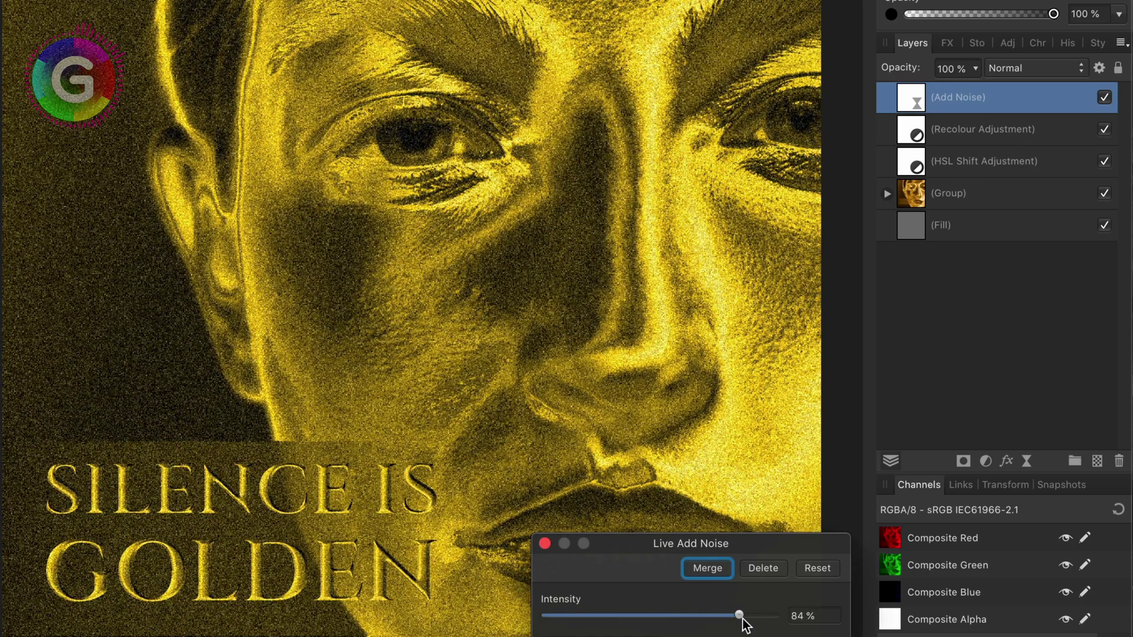
click(544, 543)
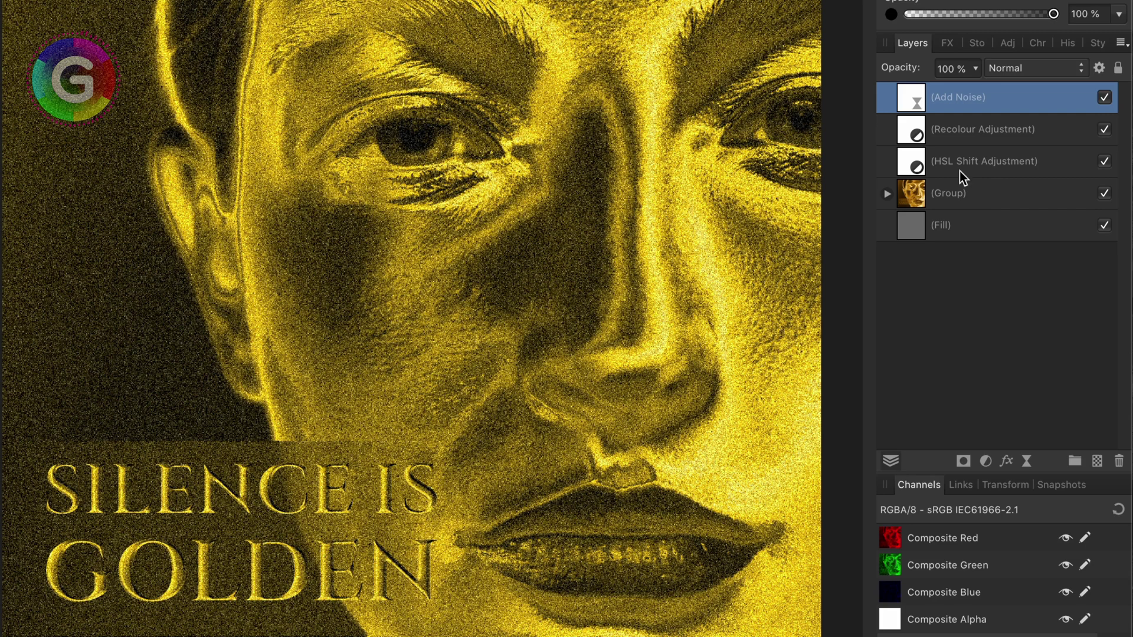
shift+click(978, 160)
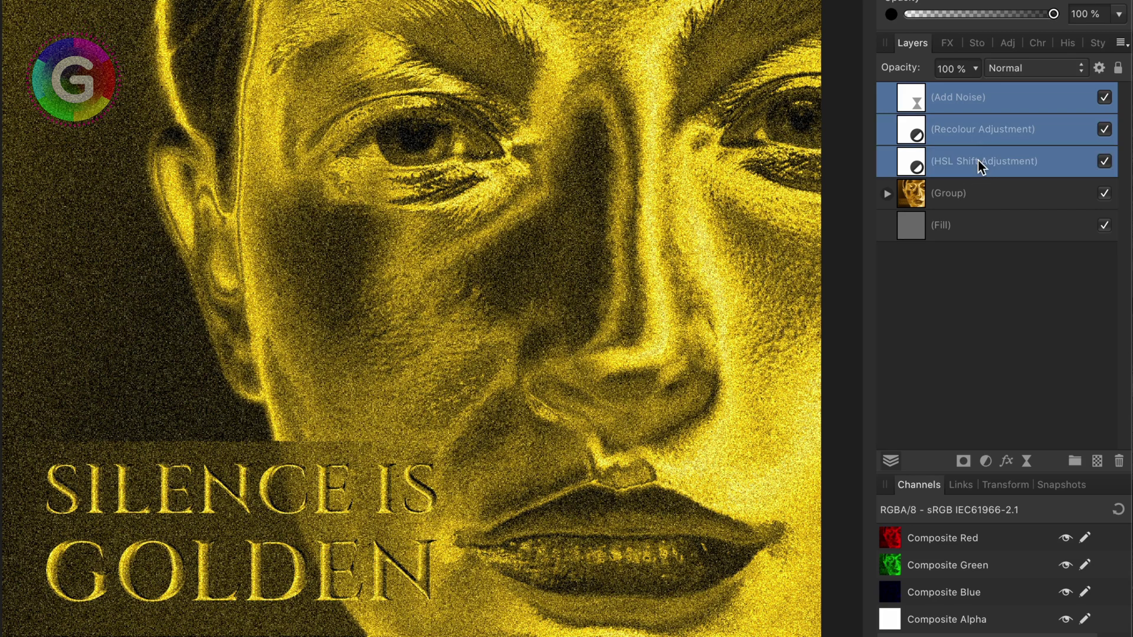
right_click(961, 137)
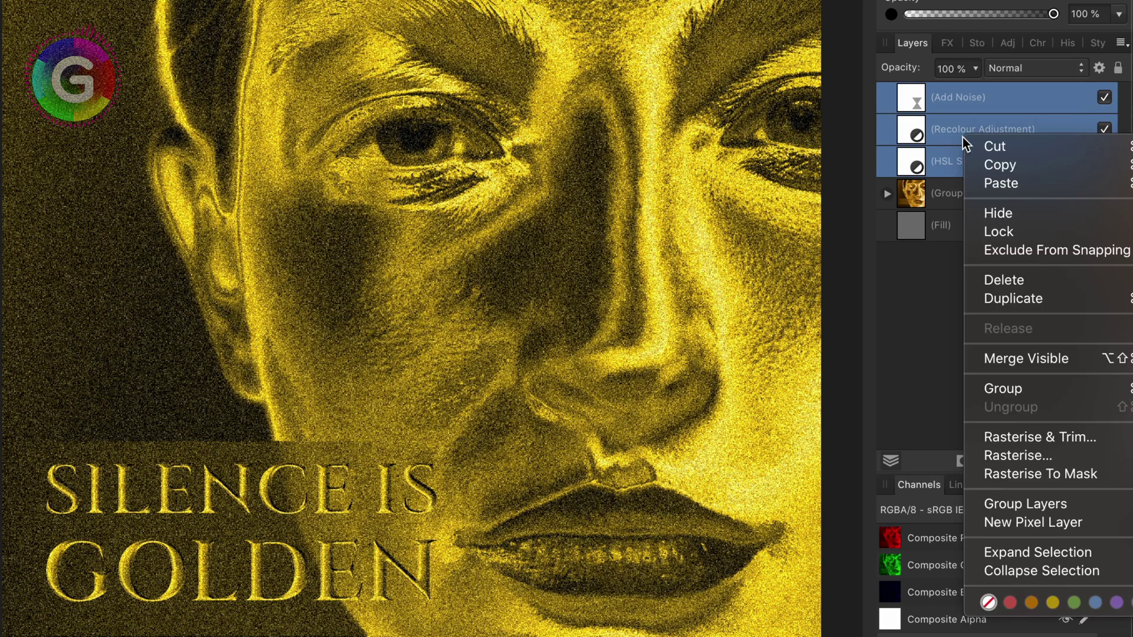
click(1020, 388)
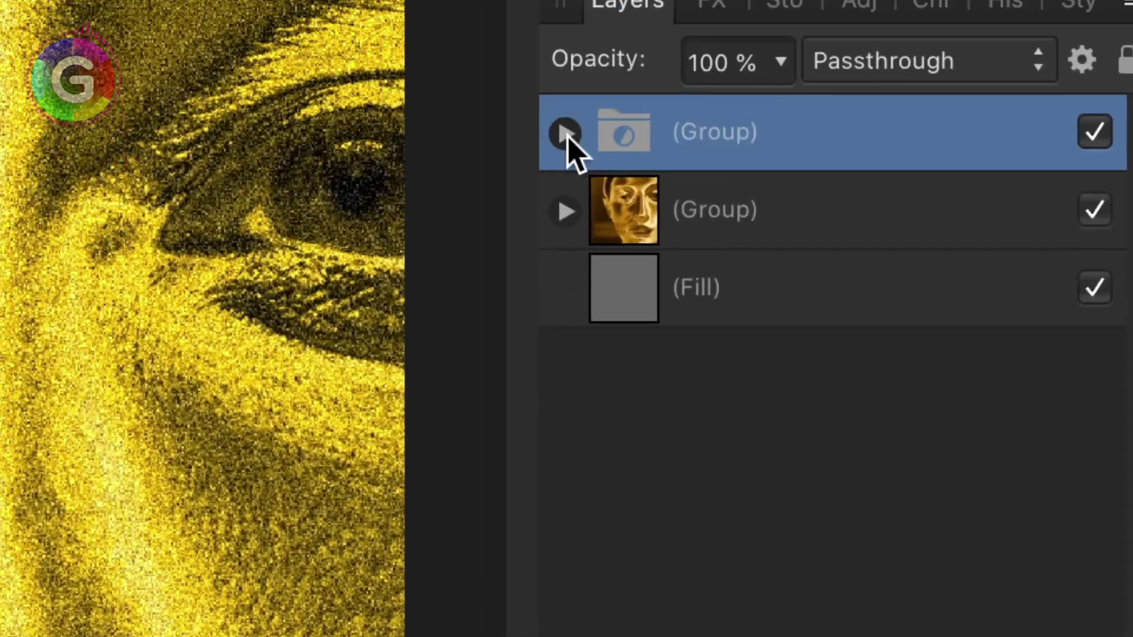
click(564, 132)
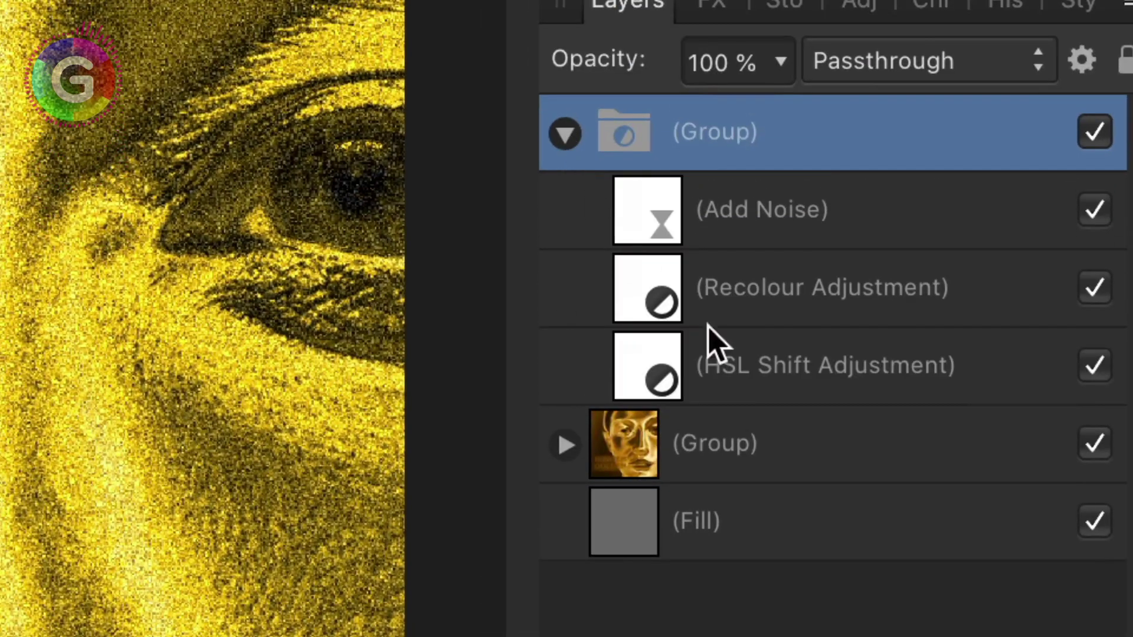
click(792, 387)
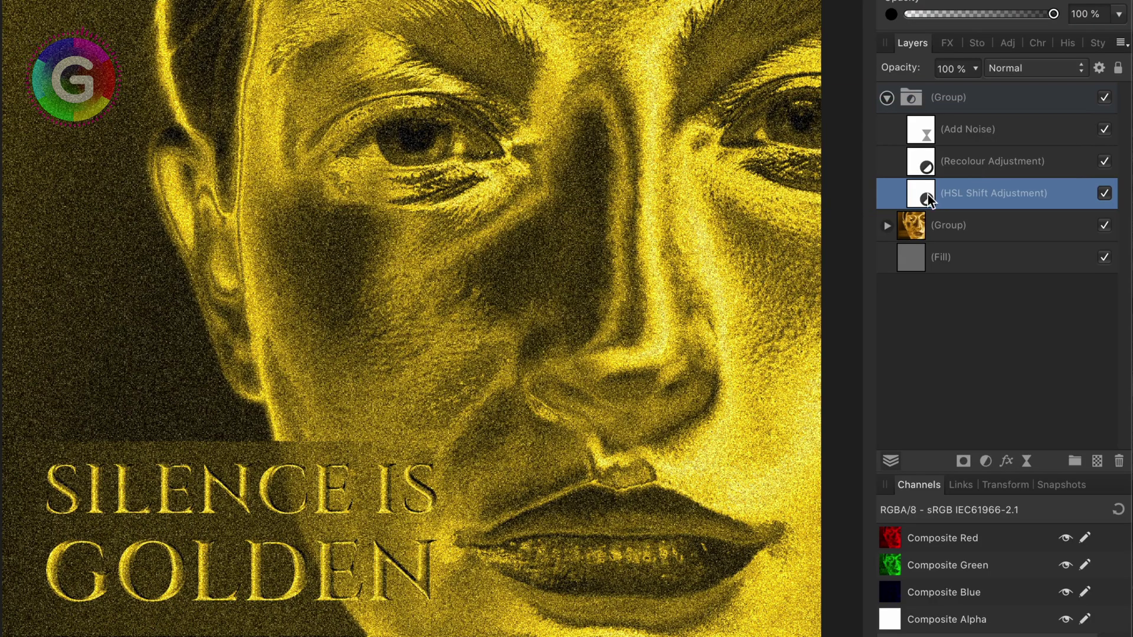
drag(392, 380, 362, 238)
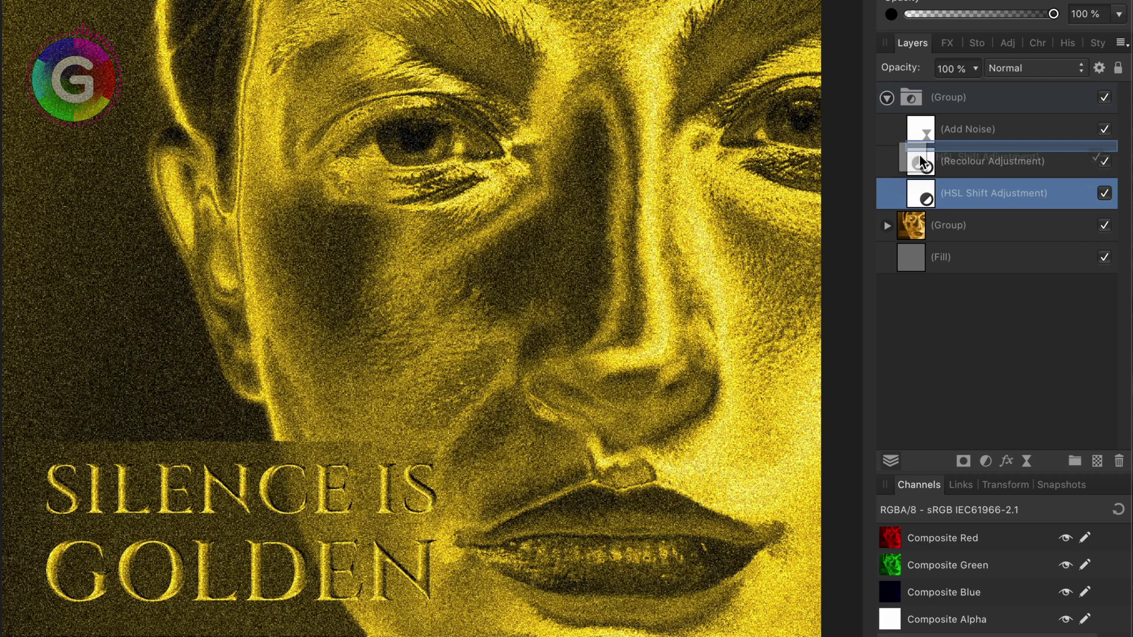
drag(920, 154, 921, 153)
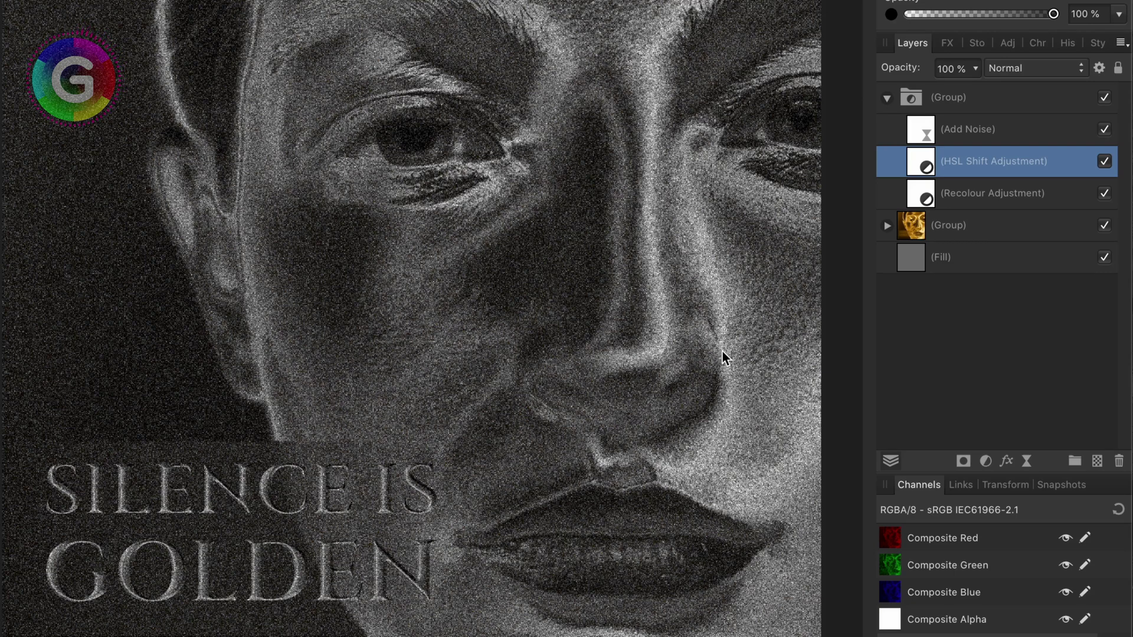
key(super+z)
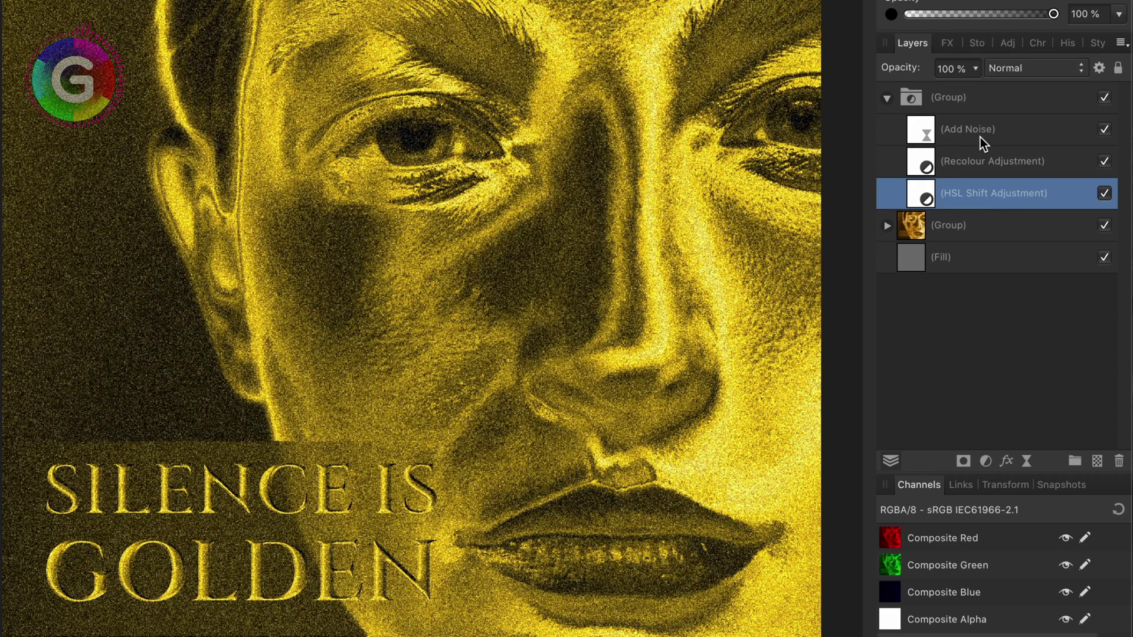
- Switch off Add Noise, then add a pixel layer in the group with a red stroke across the top
click(987, 140)
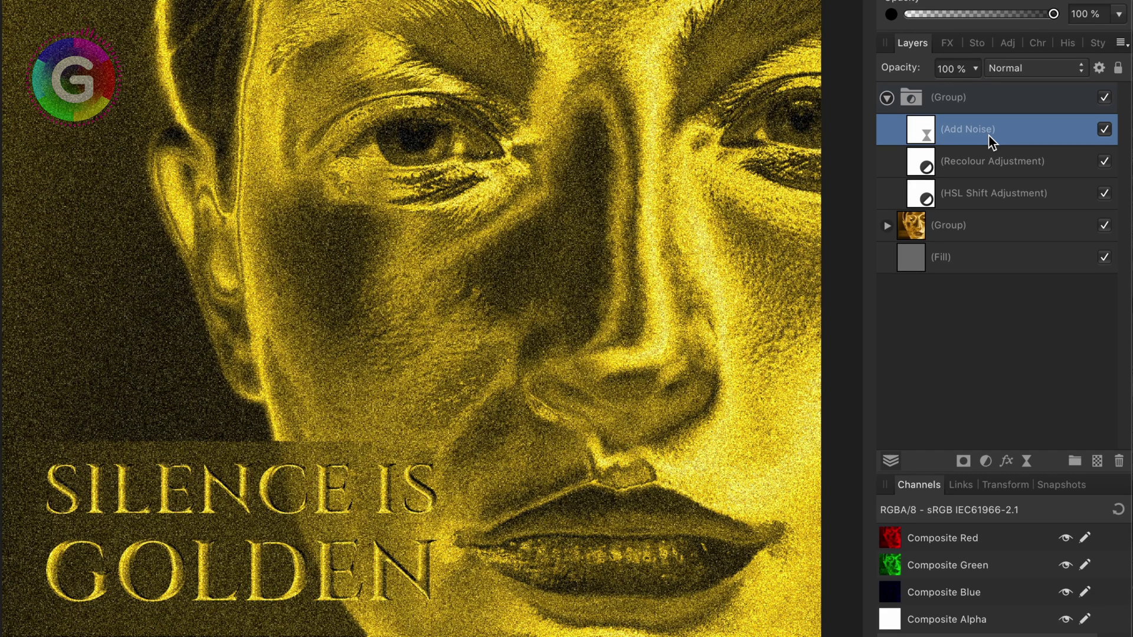
click(1104, 129)
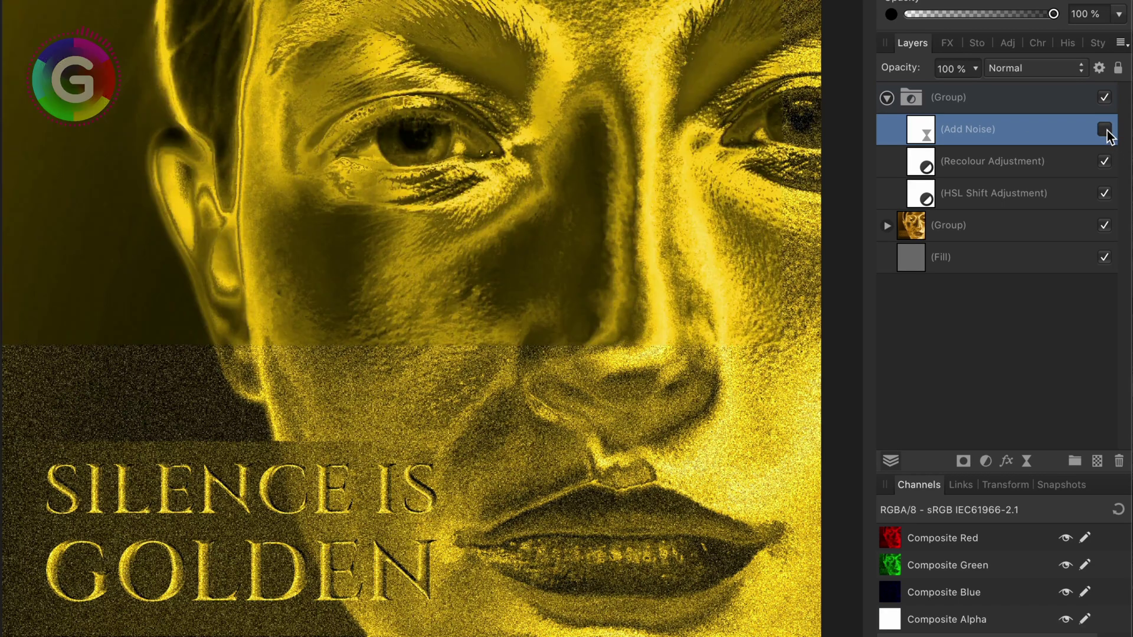
click(1097, 461)
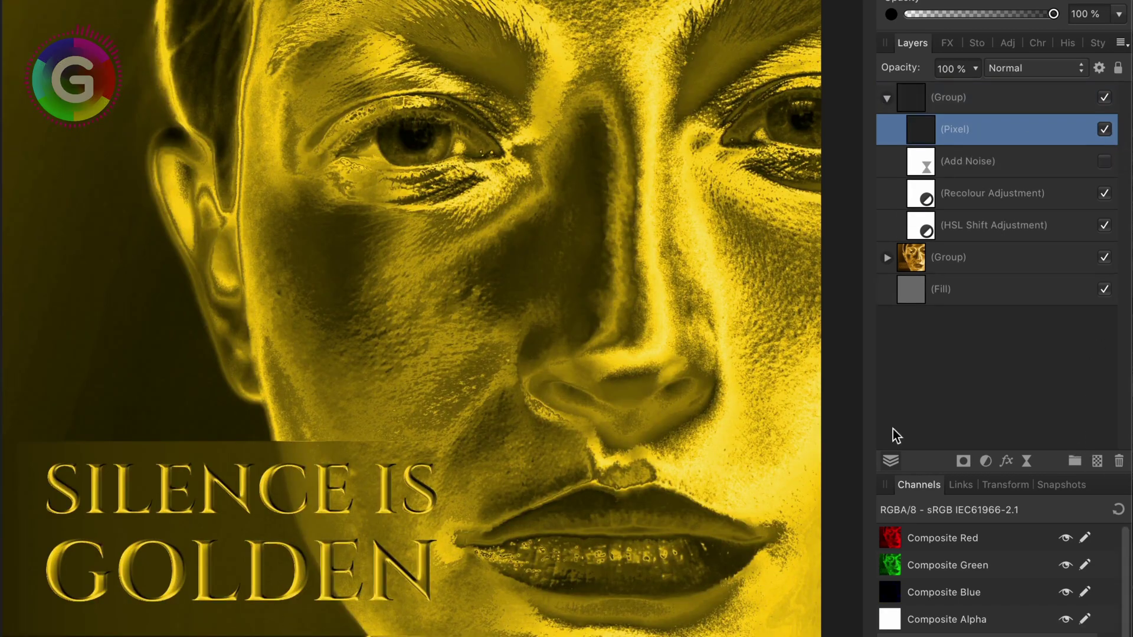
drag(118, 101, 678, 100)
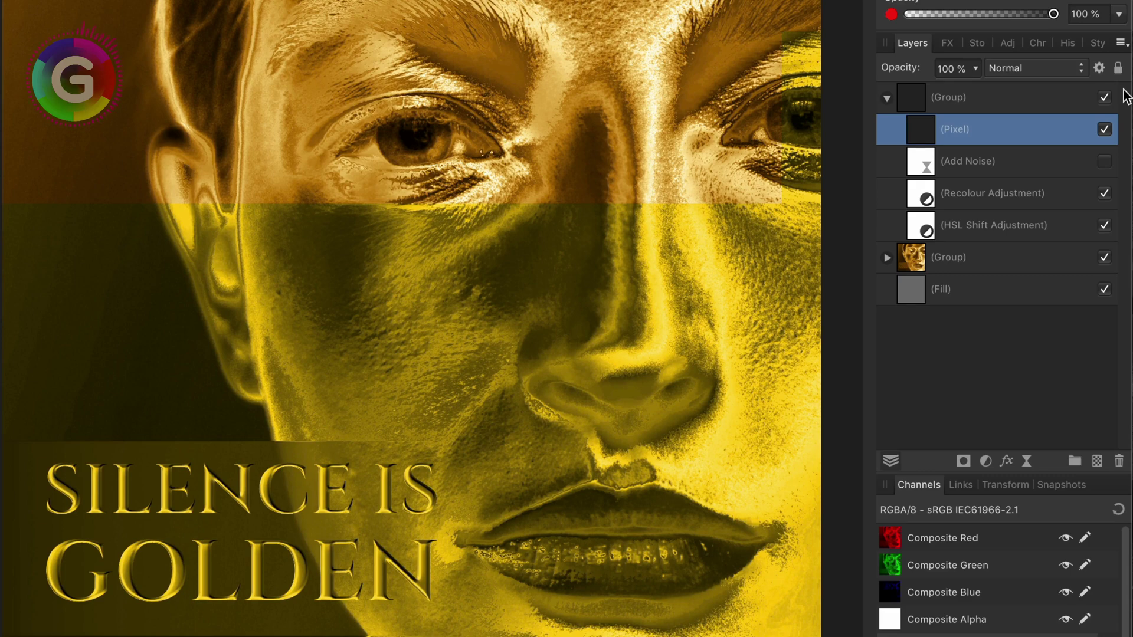
- Paint the lips red on the new pixel layer and set its blend mode to Multiply
click(1104, 98)
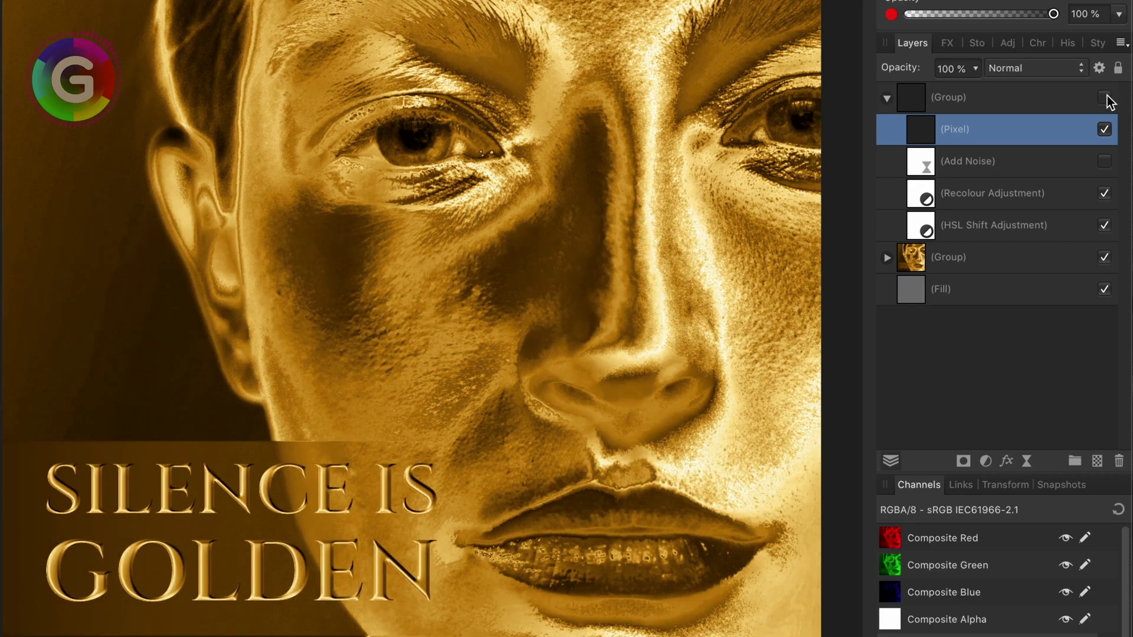
click(1106, 98)
mouse_move(679, 560)
mouse_down()
mouse_move(714, 561)
mouse_move(561, 536)
mouse_move(718, 518)
mouse_move(767, 531)
mouse_up()
click(1024, 71)
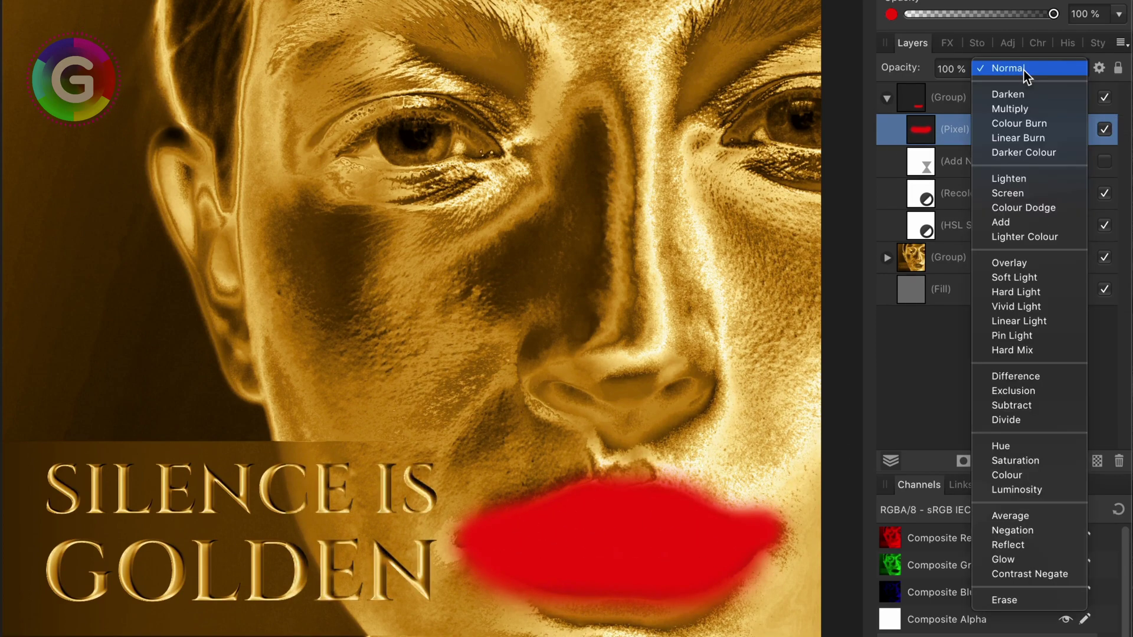
click(1026, 110)
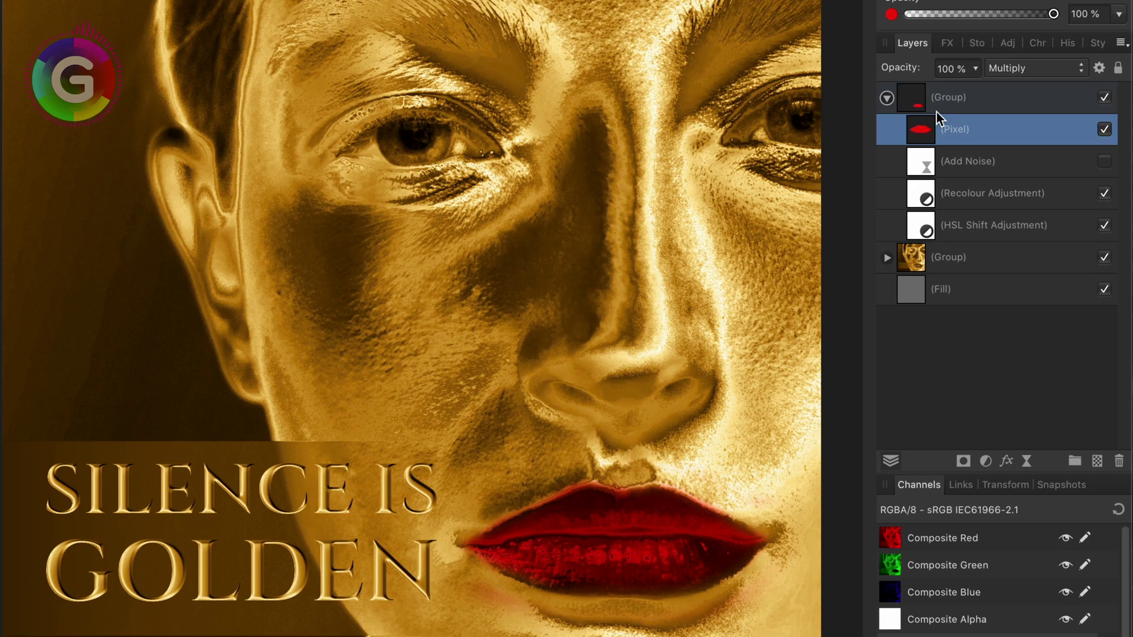
- Move the red lip Pixel layer below HSL Shift Adjustment and reselect the top group
drag(923, 133, 938, 232)
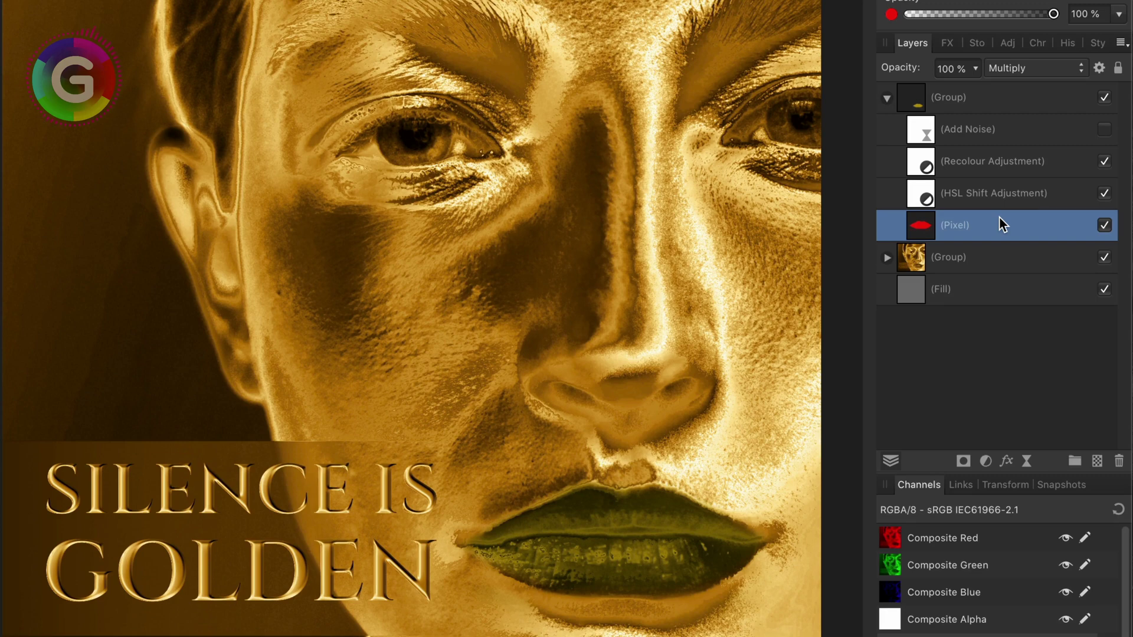
click(951, 105)
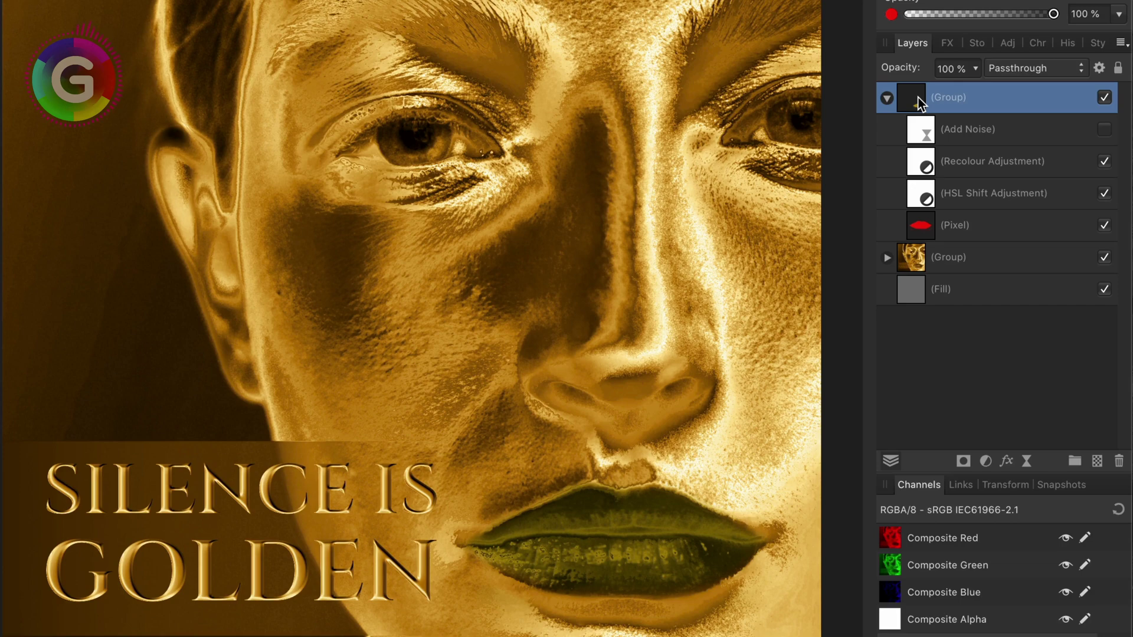
- Ungroup the Group layer, then regroup Lip, HSL Shift, Recolour and Add Noise into one pass-through group
right_click(918, 97)
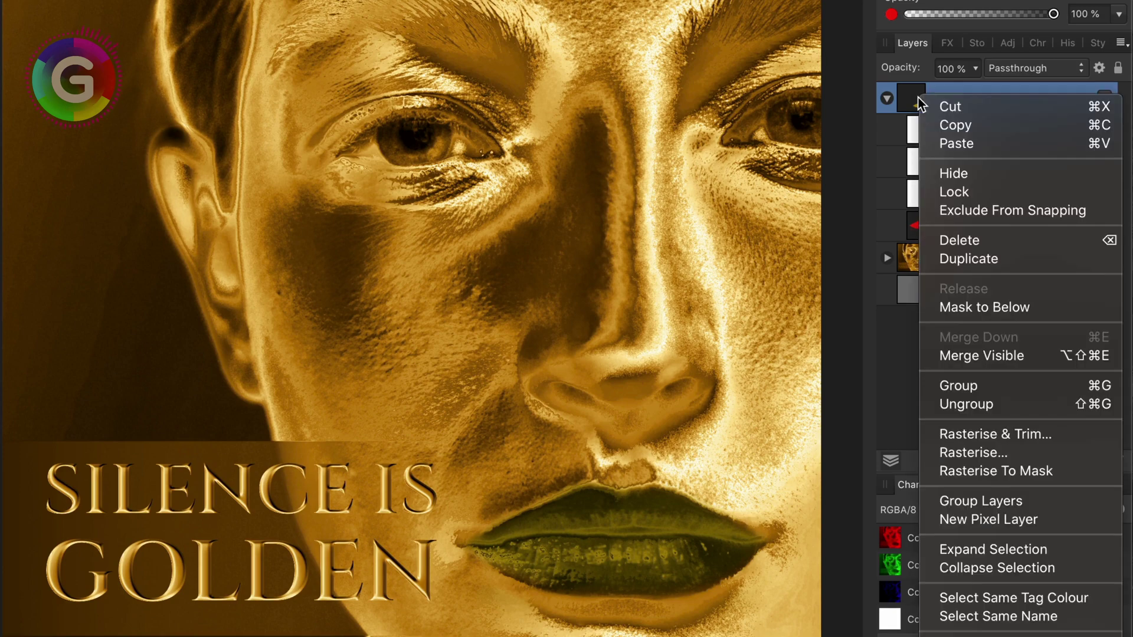
click(969, 404)
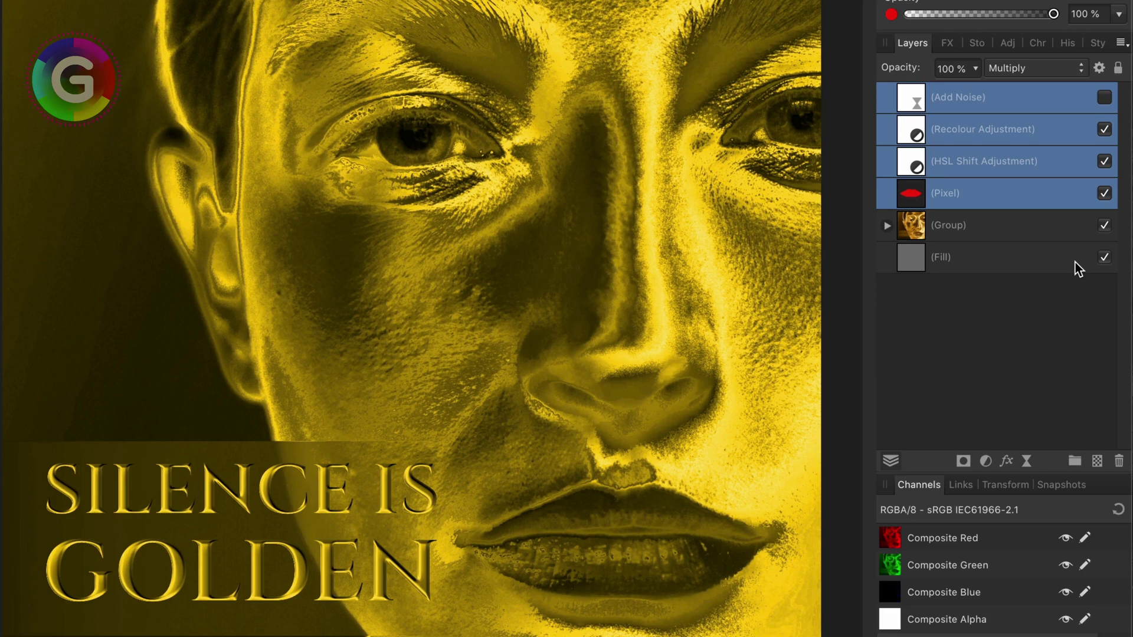
right_click(925, 192)
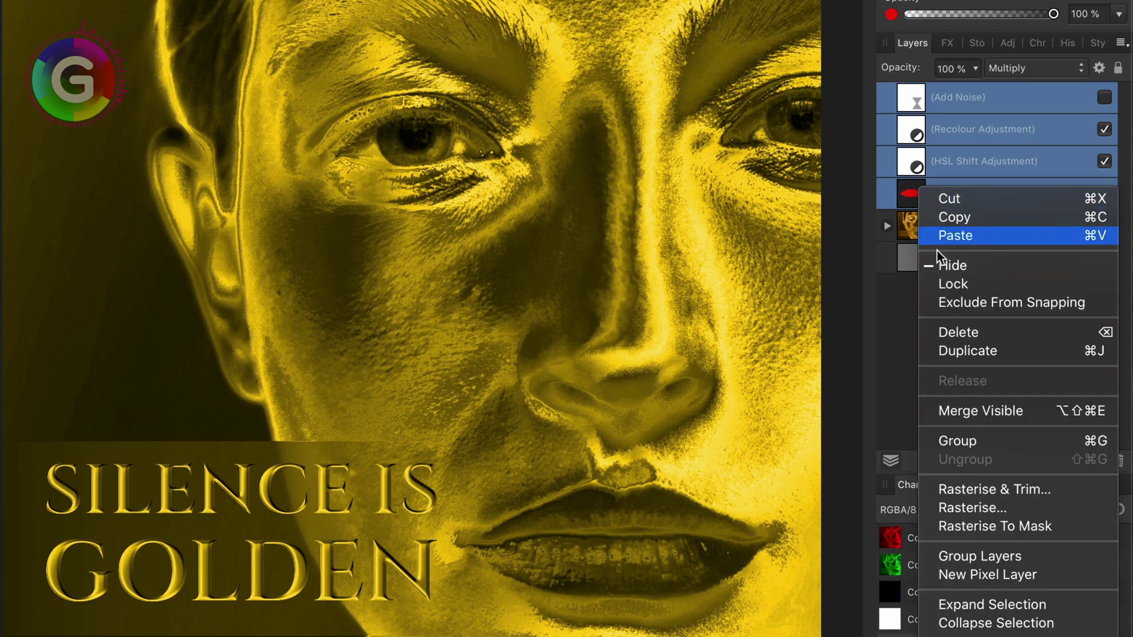
click(974, 441)
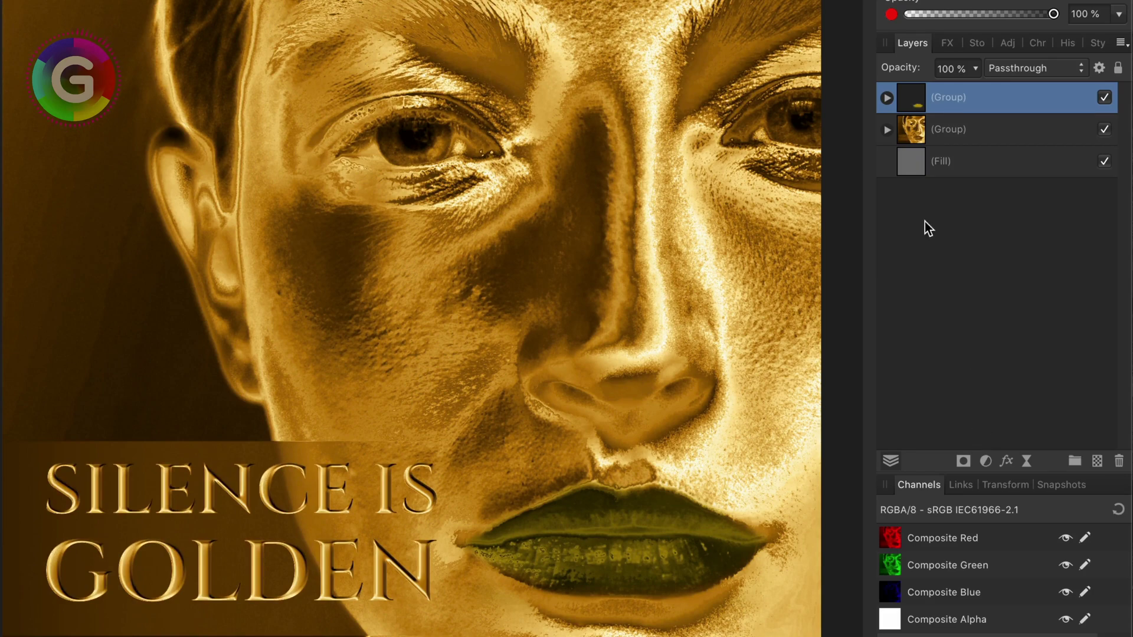
- Add a black Fill layer in Subtract blend mode and move it below the lip Pixel layer
click(886, 98)
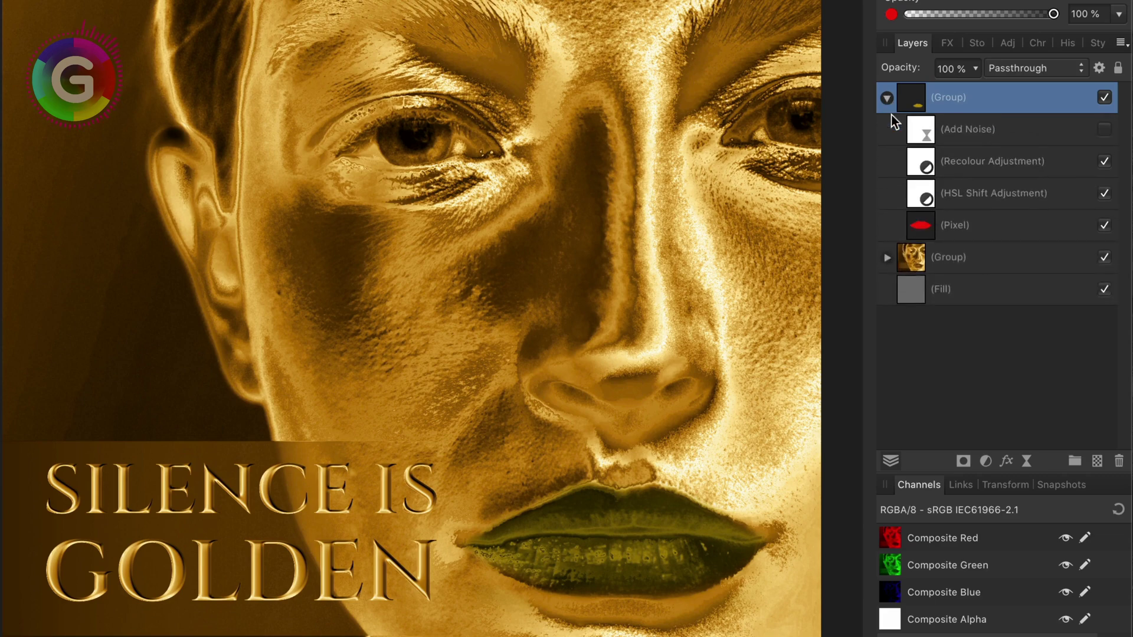
click(936, 232)
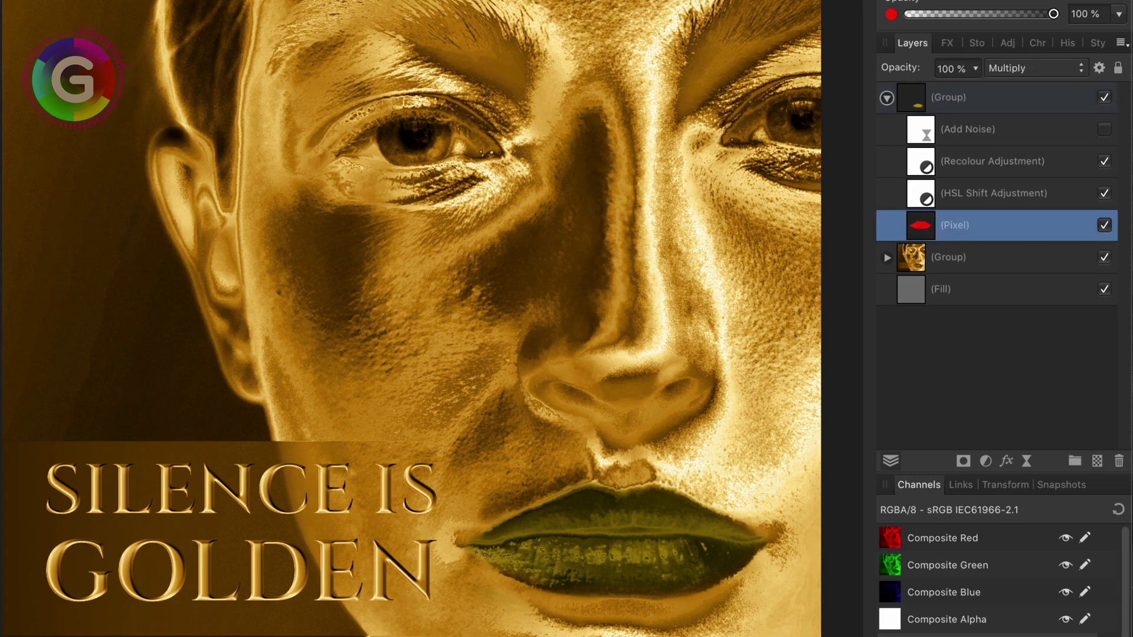
key(ctrl+shift+n)
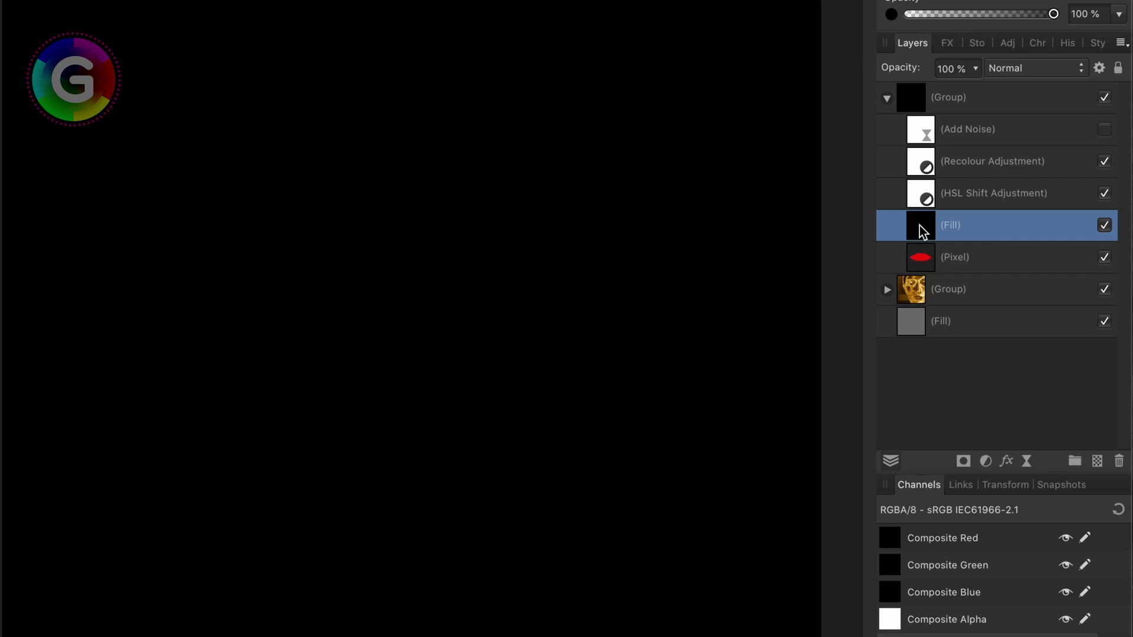
click(1024, 73)
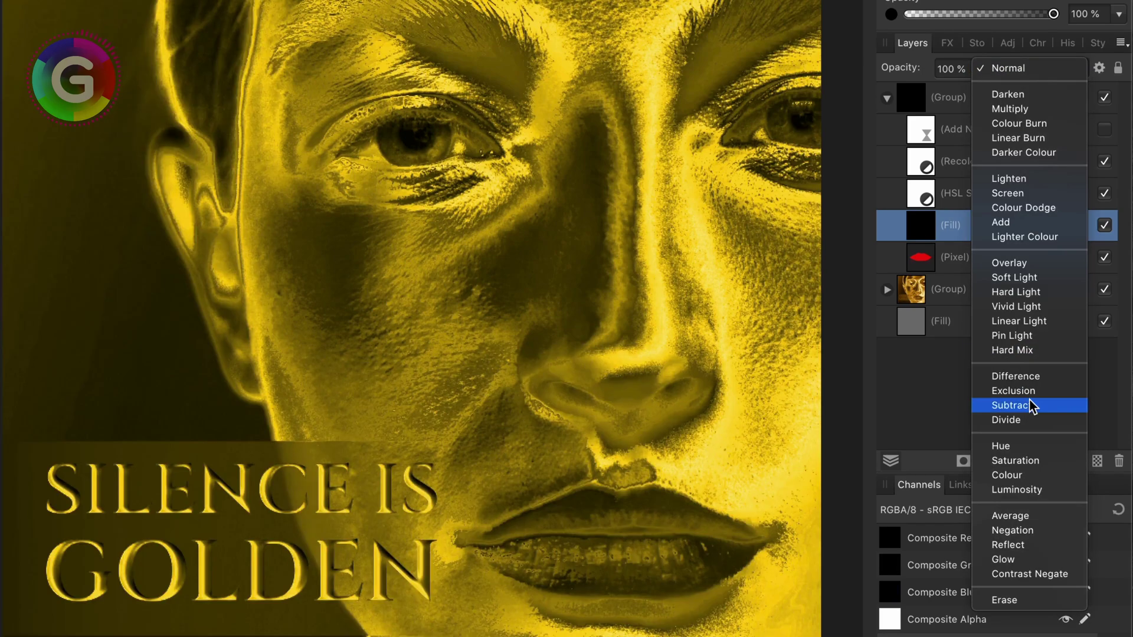
click(1029, 405)
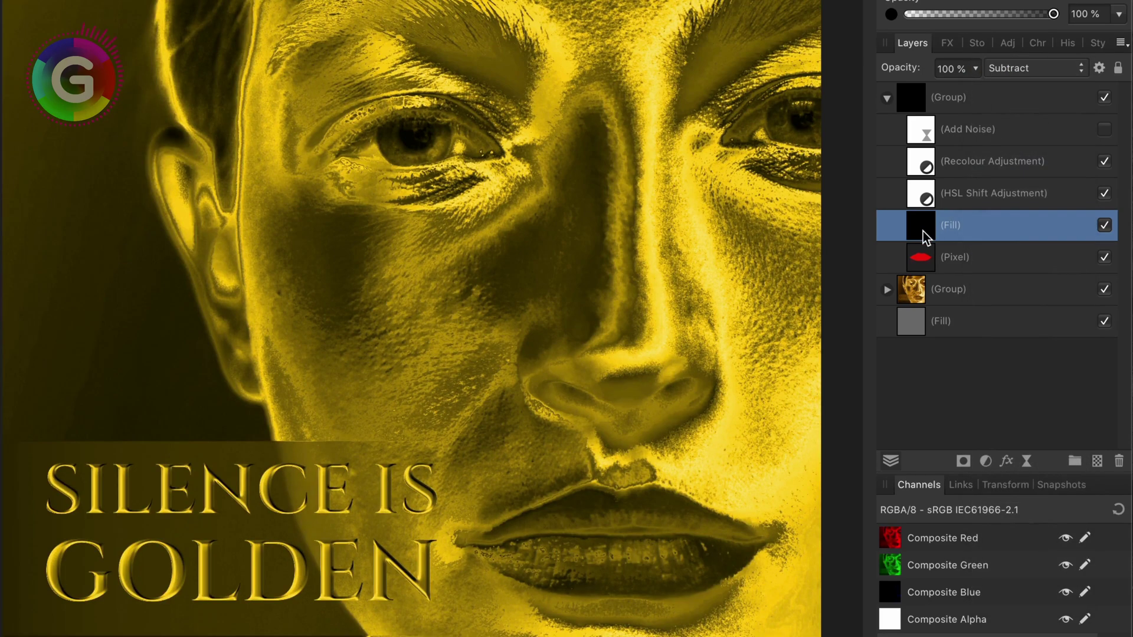
key(ctrl+bracketleft)
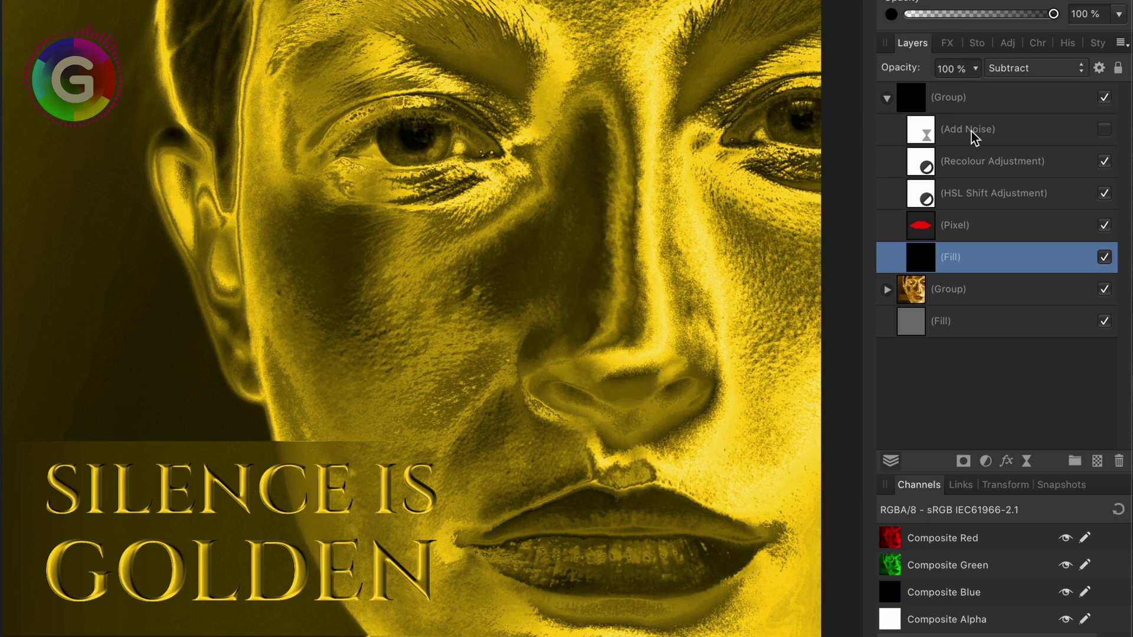
- Change the top group's blend mode from Passthrough to Normal and delete the black Subtract Fill layer
click(974, 106)
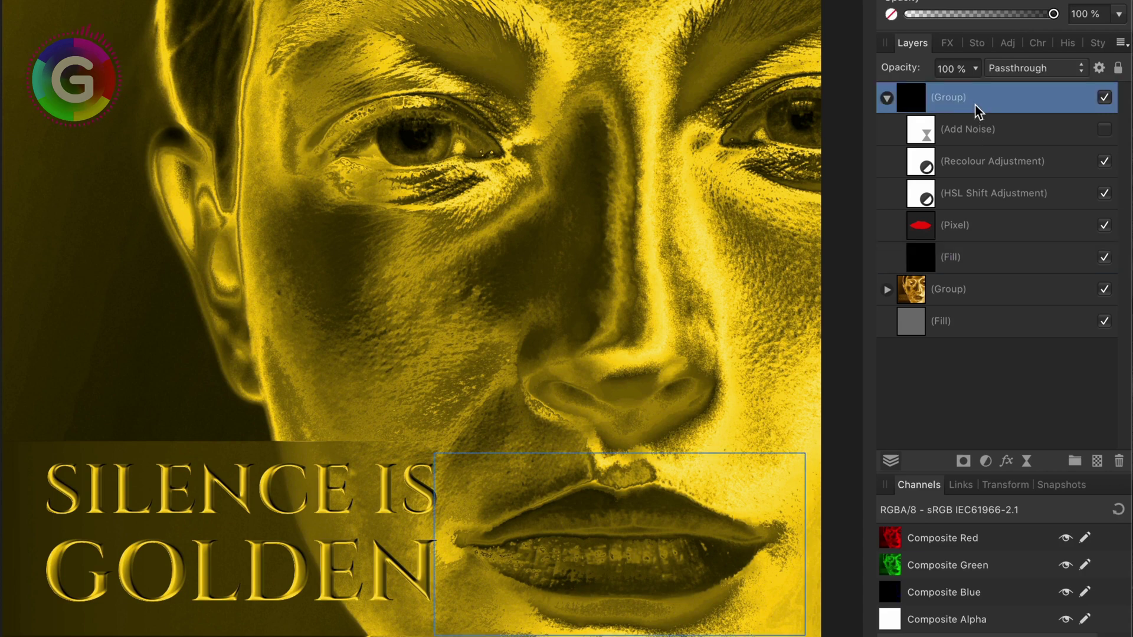
click(1000, 77)
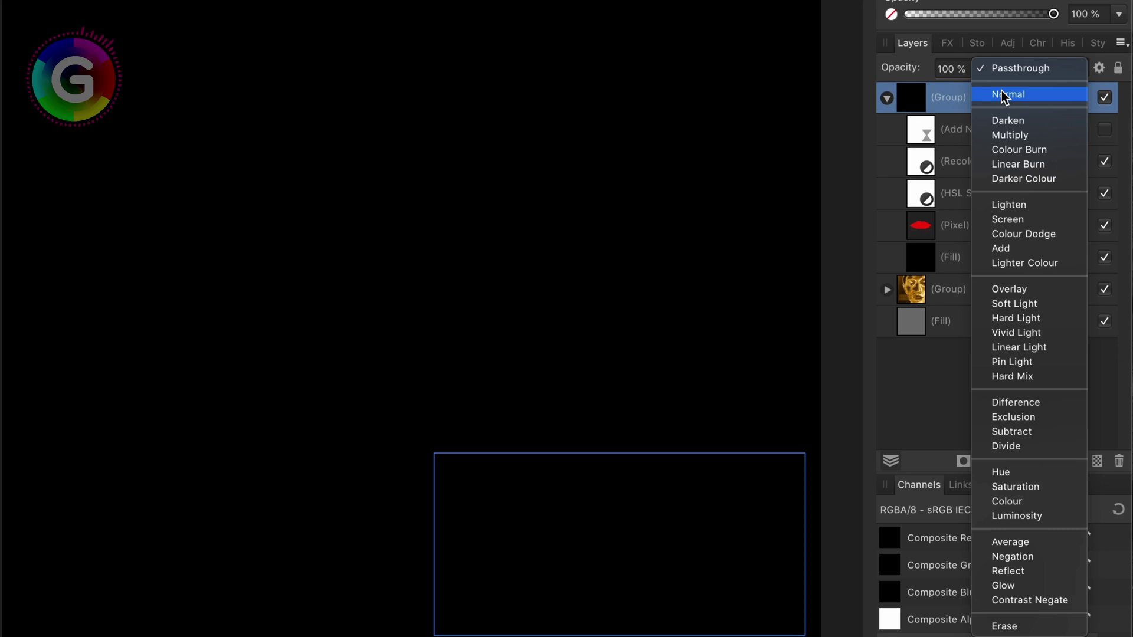
click(1003, 94)
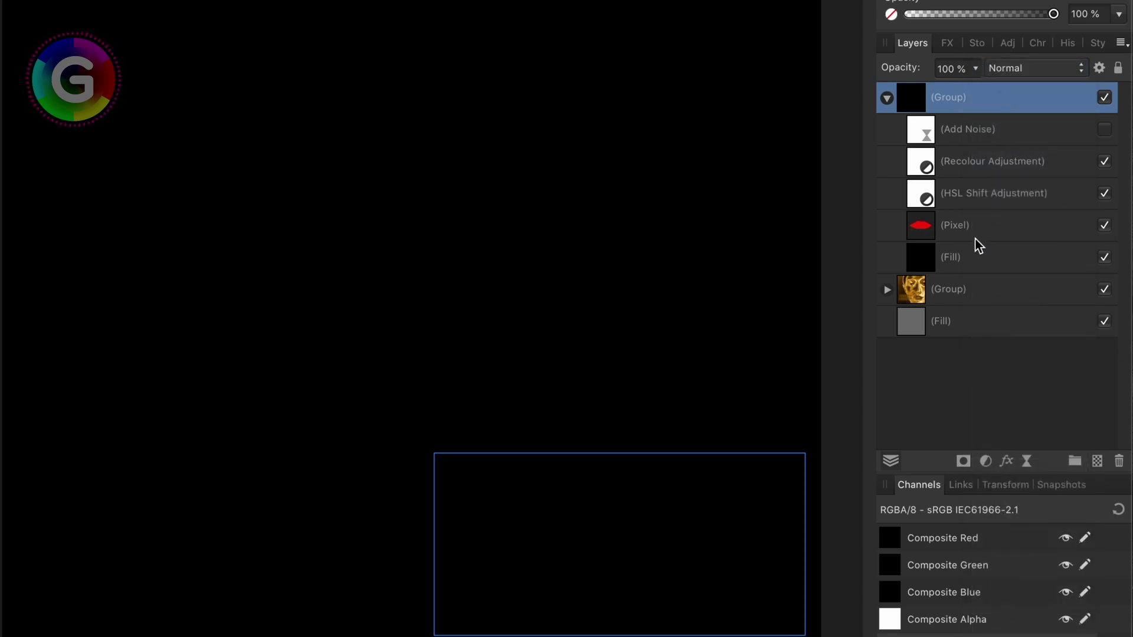
click(942, 258)
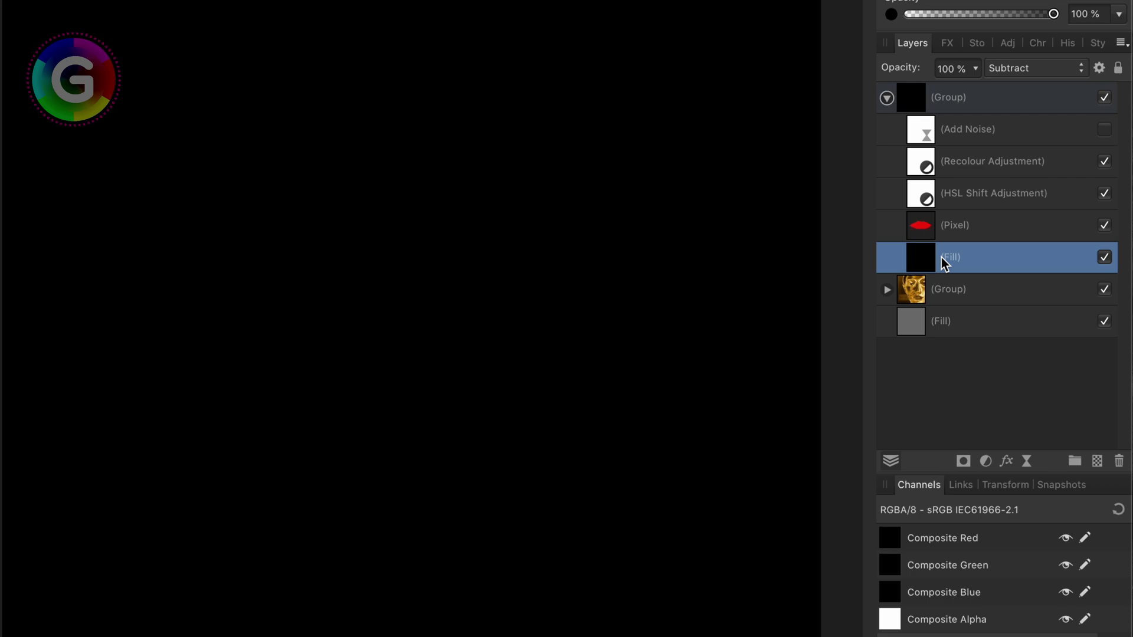
click(1118, 461)
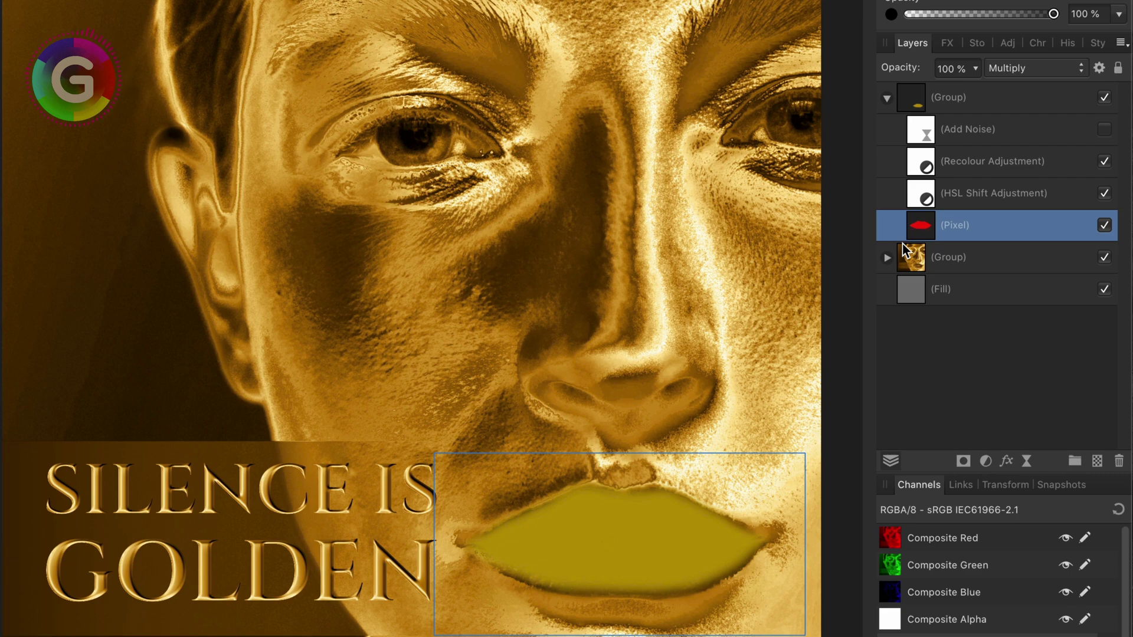
- Set the lips group back to Passthrough blending and switch on the Add Noise filter
click(964, 99)
click(1009, 68)
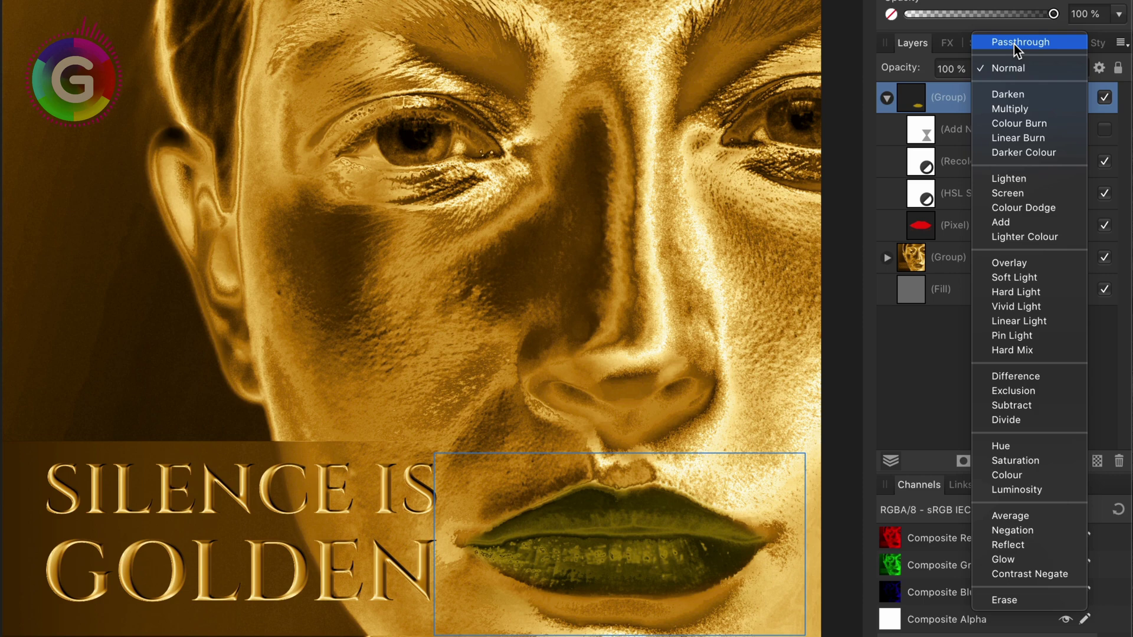
click(1014, 44)
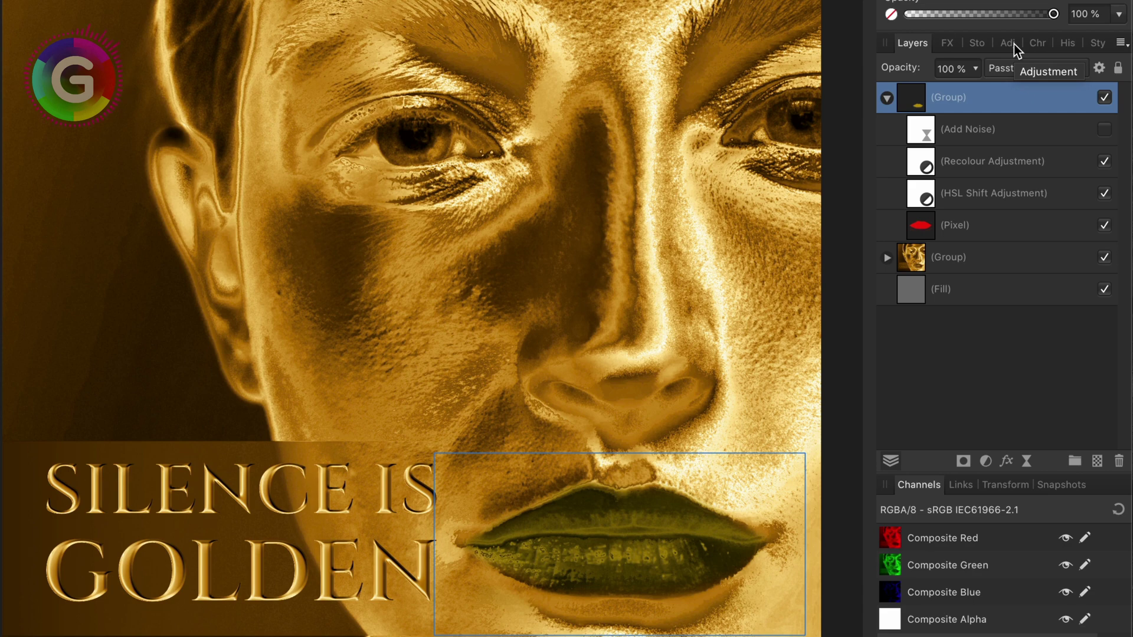
click(1104, 130)
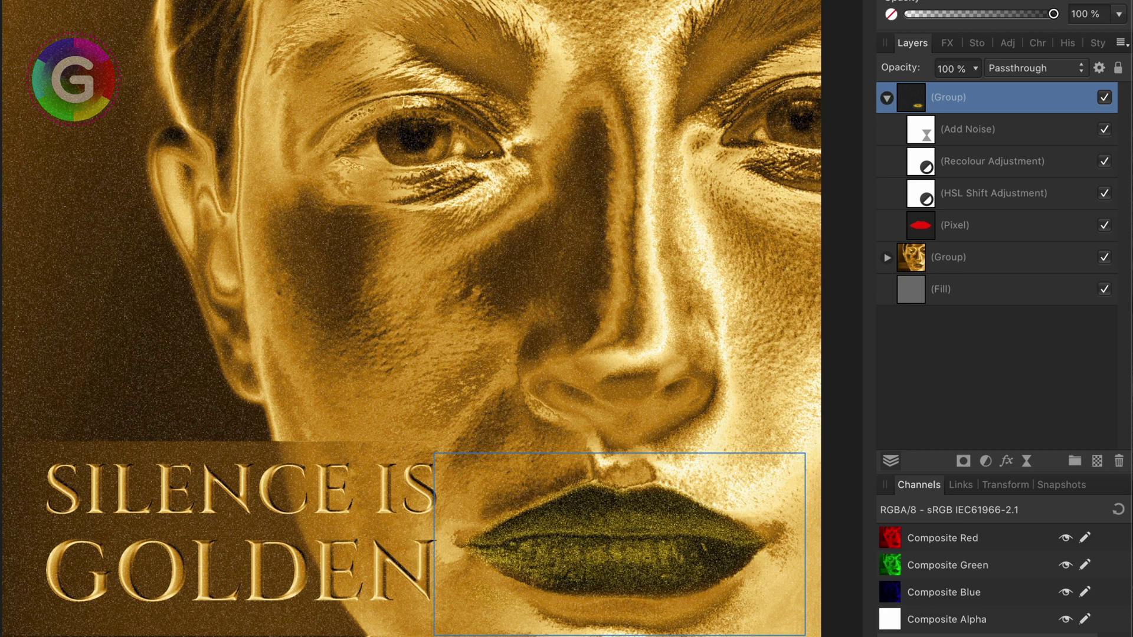
key(v)
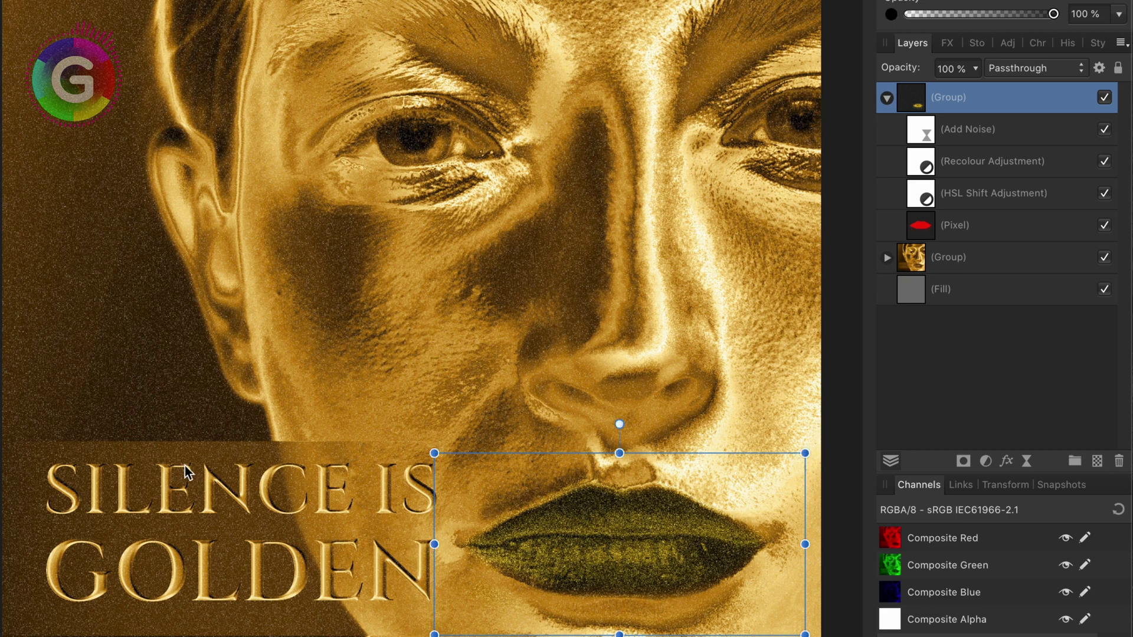
- Hide Add Noise and add a Voronoi live filter with Cell Size raised to about 100
click(1104, 130)
click(1027, 461)
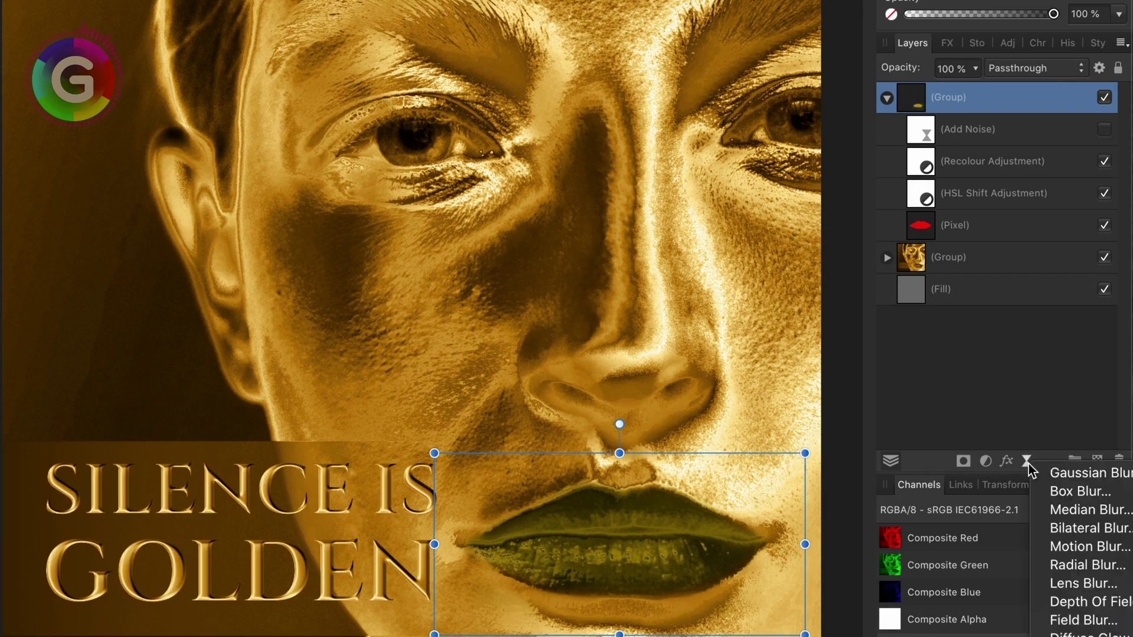
click(1079, 614)
drag(944, 146, 944, 147)
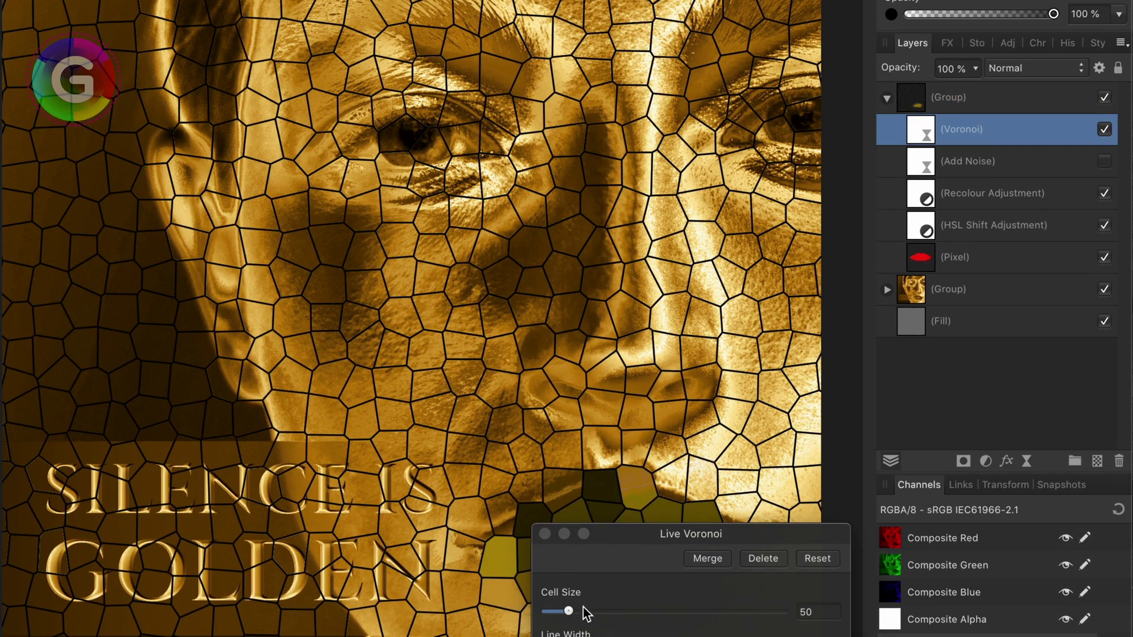
drag(568, 611, 592, 611)
click(545, 534)
- Compare the Voronoi effect on and off, leave it hidden, and select the lips group
click(1104, 129)
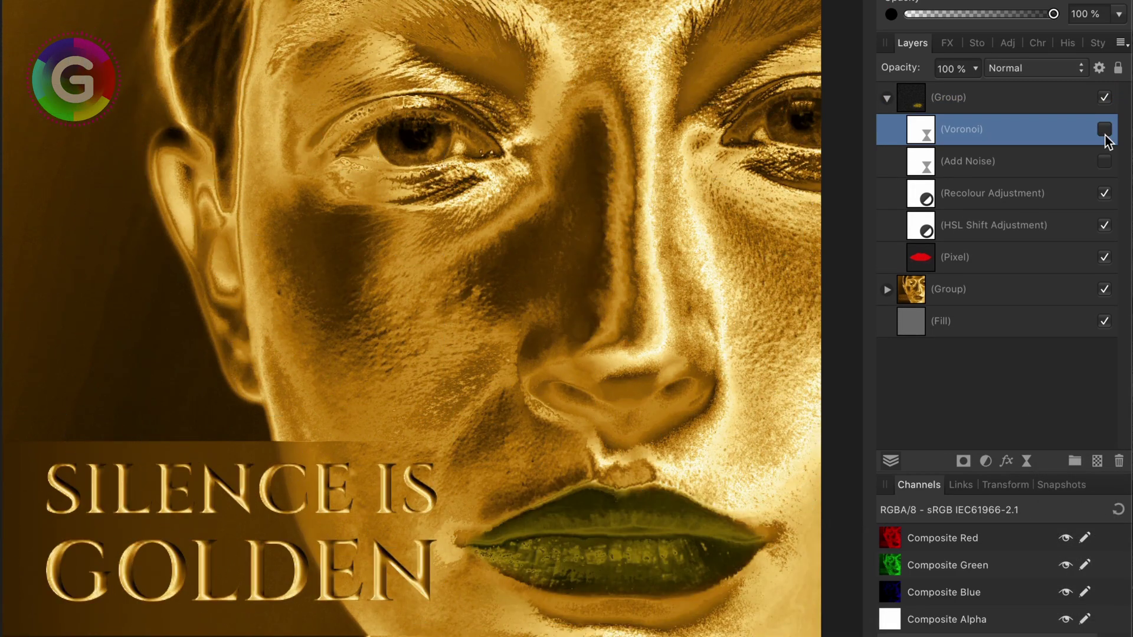
click(1104, 129)
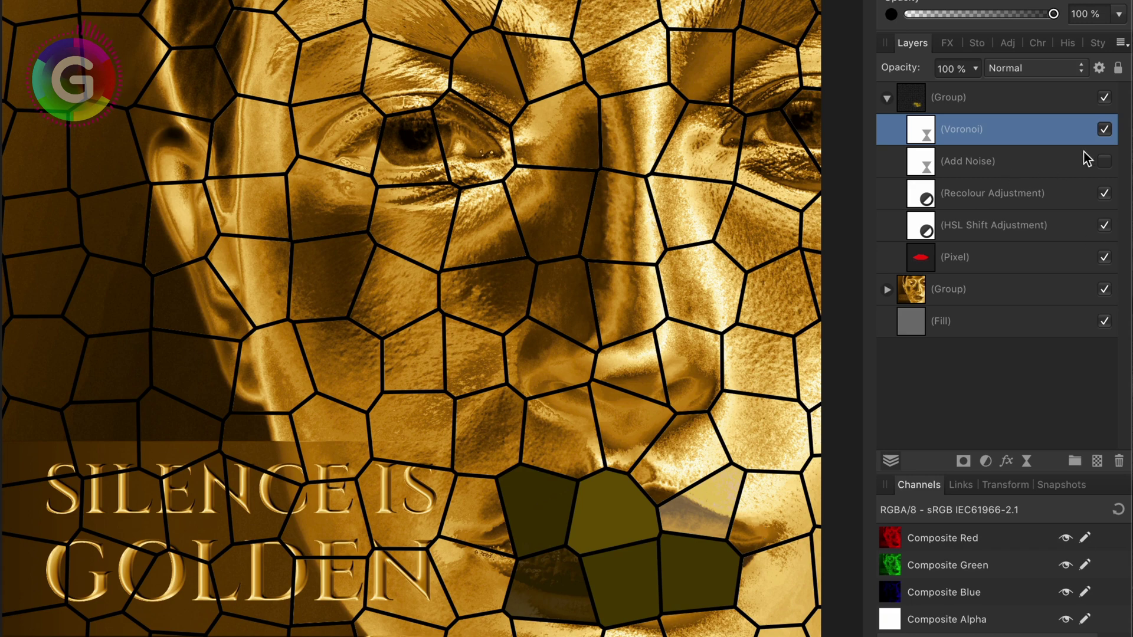
click(1102, 132)
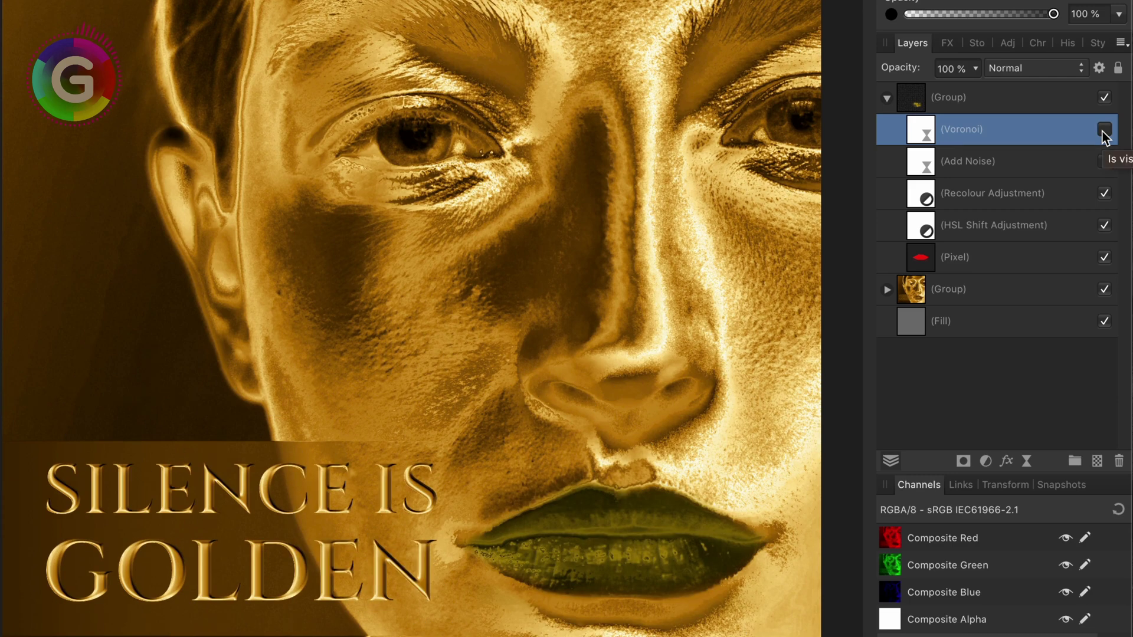
click(936, 101)
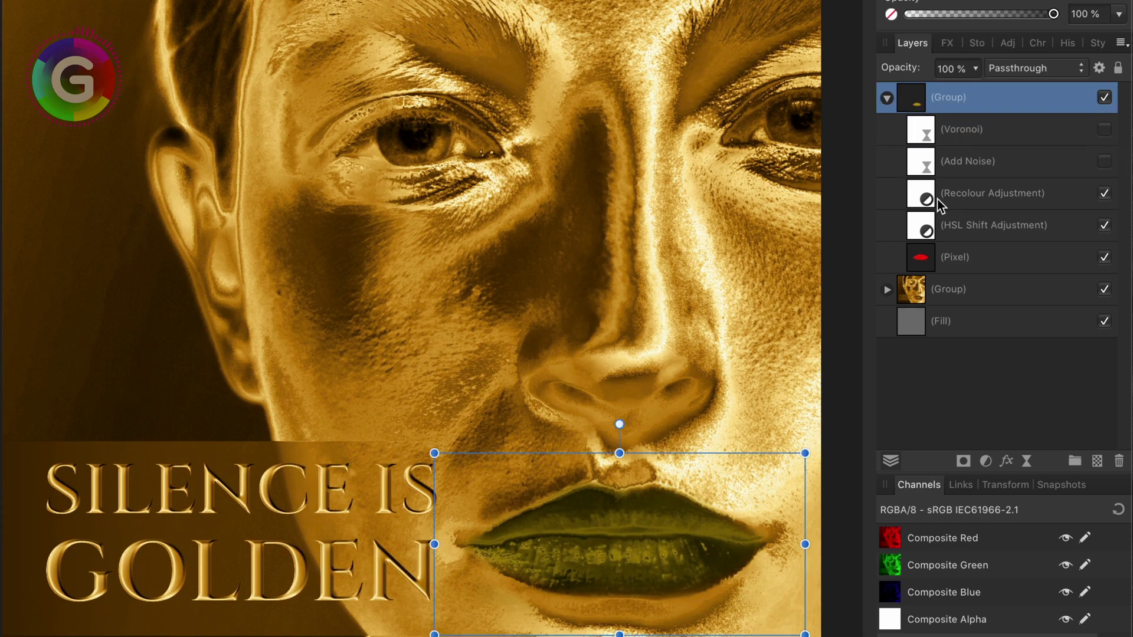
- Wrap the lips group in repeated nested groups and expand every level down to the innermost
key(super+g)
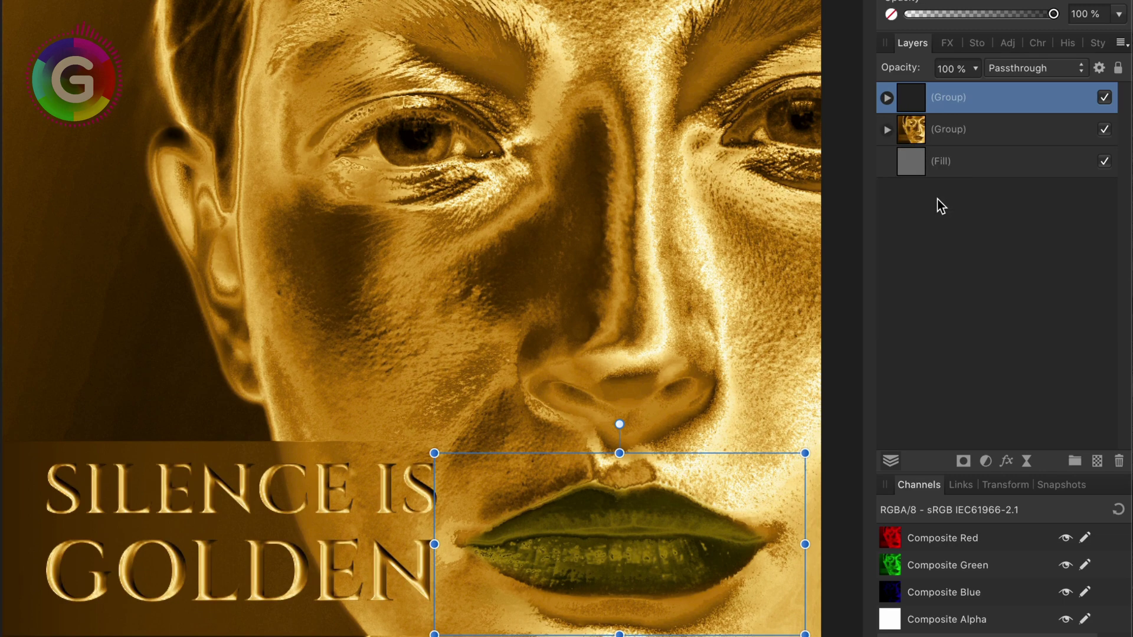
click(887, 98)
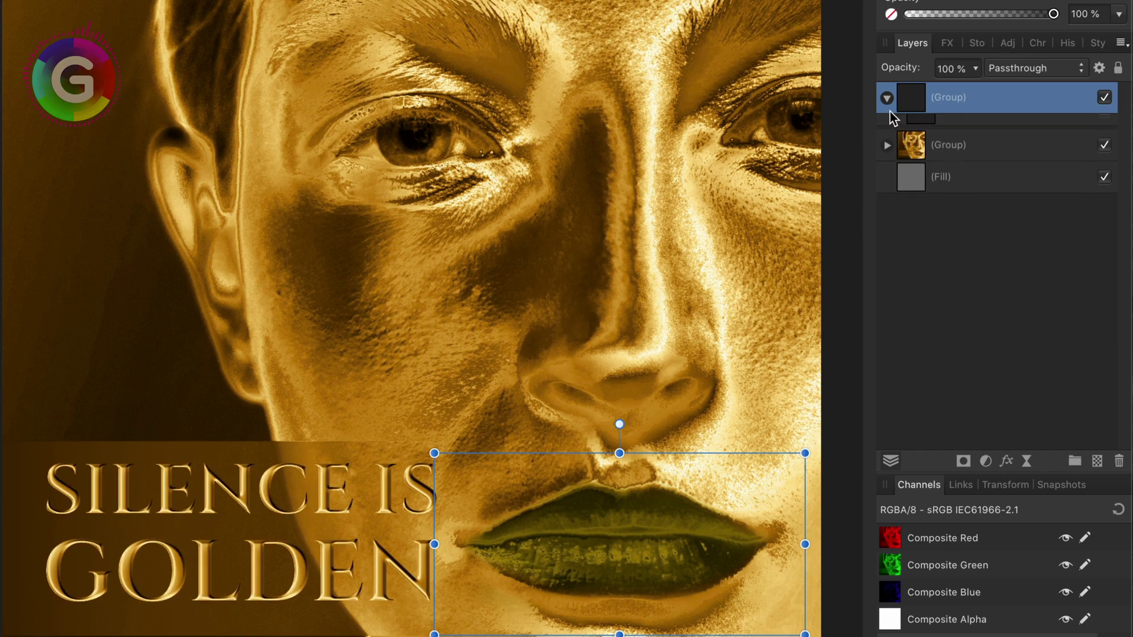
click(896, 131)
click(906, 162)
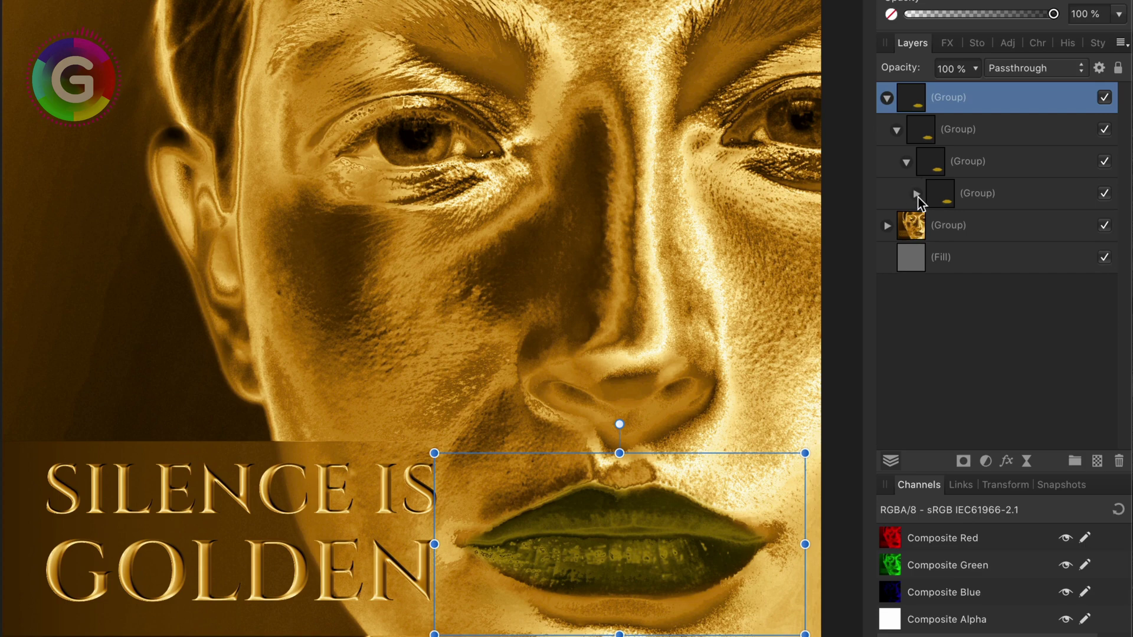
click(916, 194)
click(925, 226)
click(935, 258)
click(944, 290)
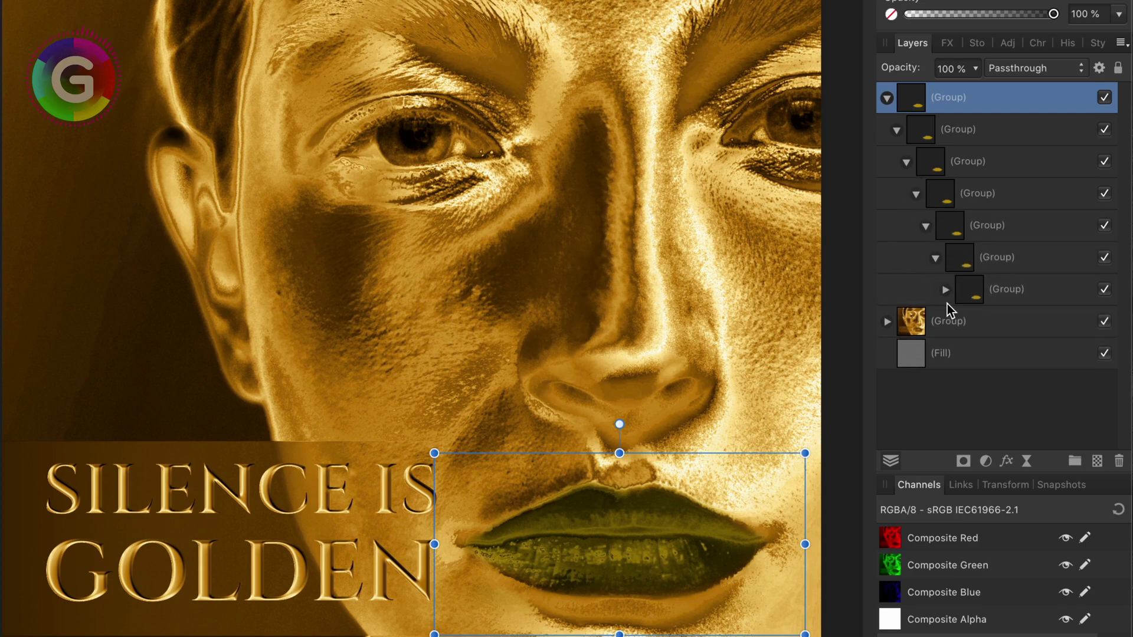
click(955, 321)
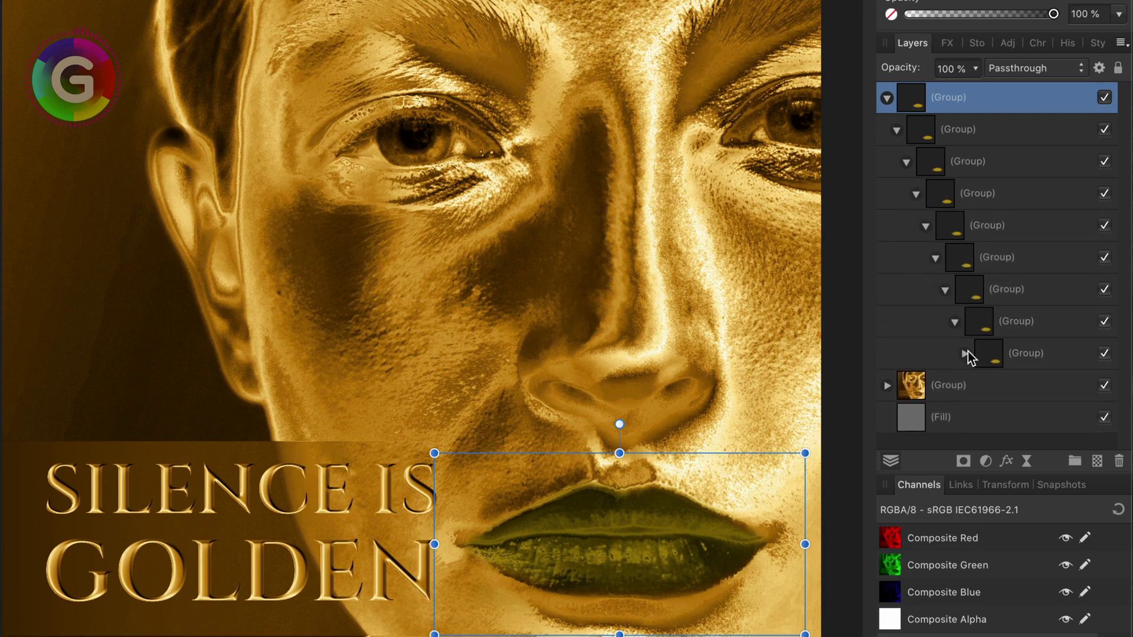
click(965, 356)
click(975, 388)
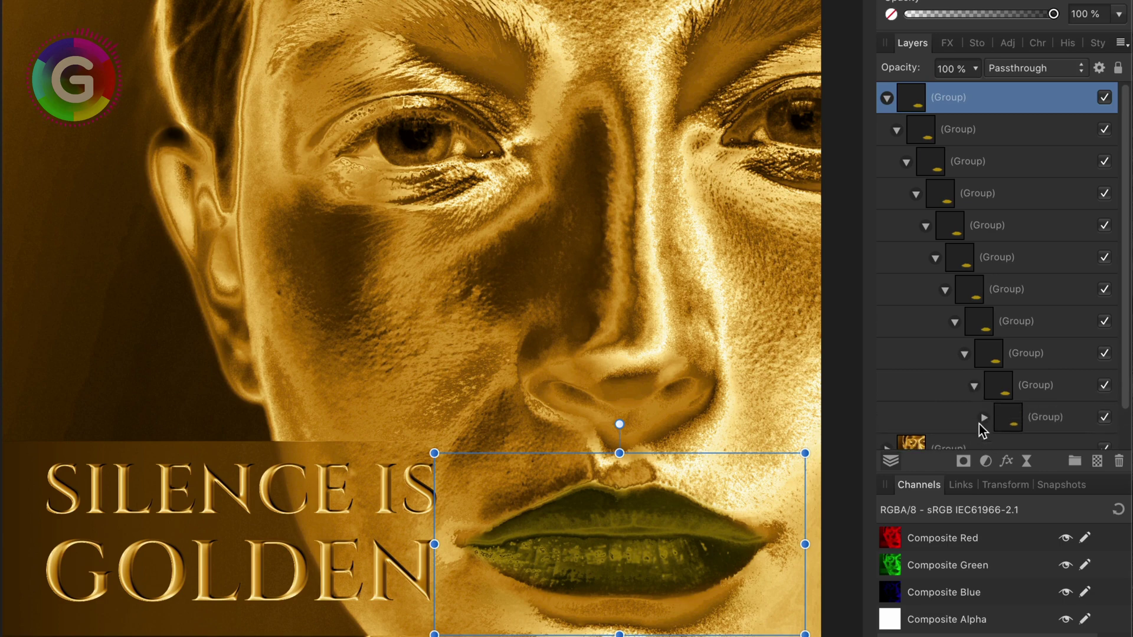
click(984, 419)
- Delete the innermost lips group, undo the deletion, and select the second nested group
scroll(992, 388, down, 3)
scroll(992, 388, down, 3)
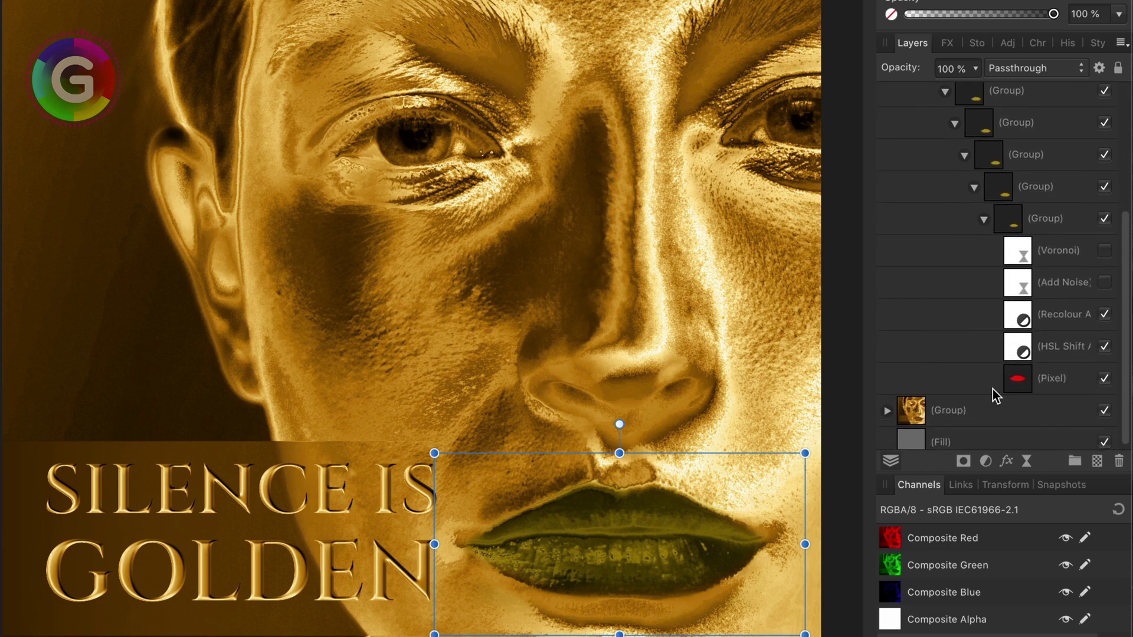
click(1019, 225)
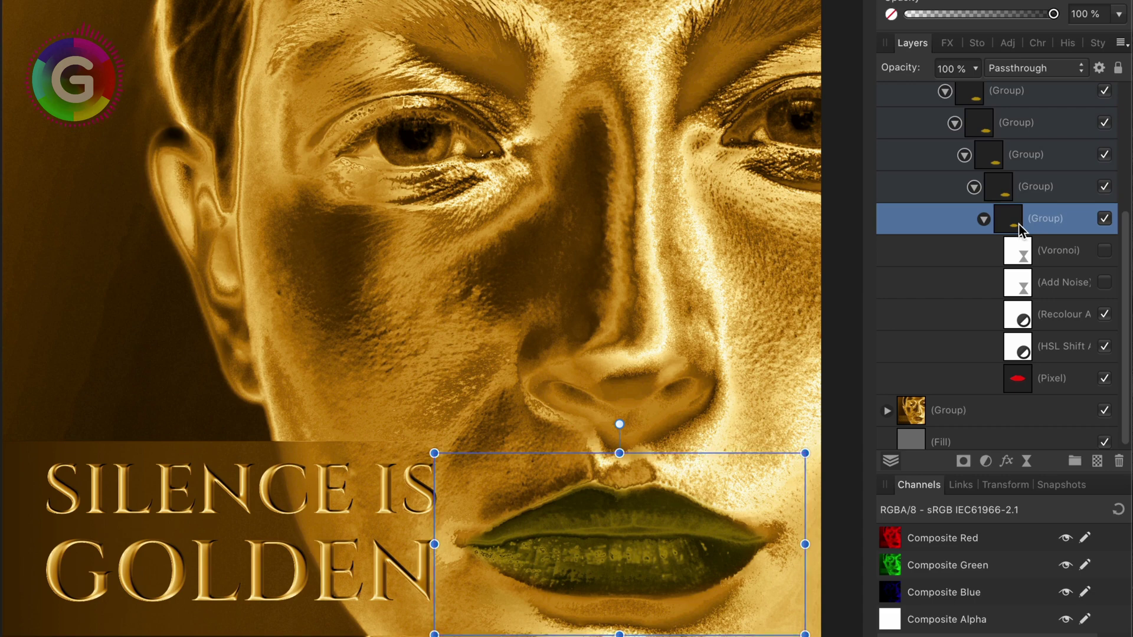
key(Delete)
click(921, 103)
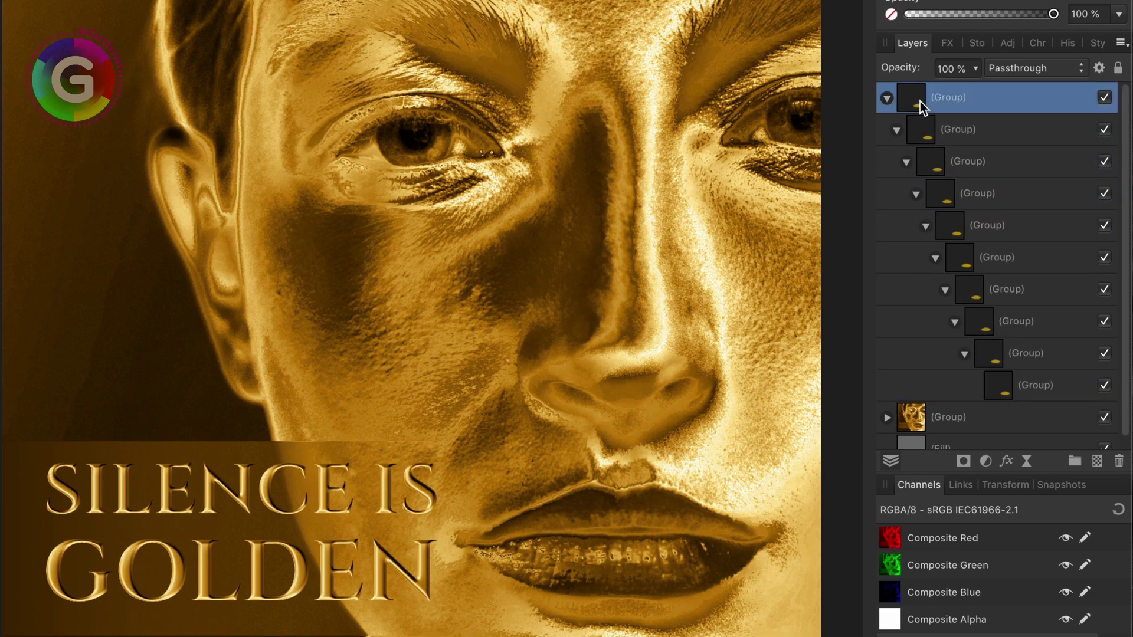
key(ctrl+v)
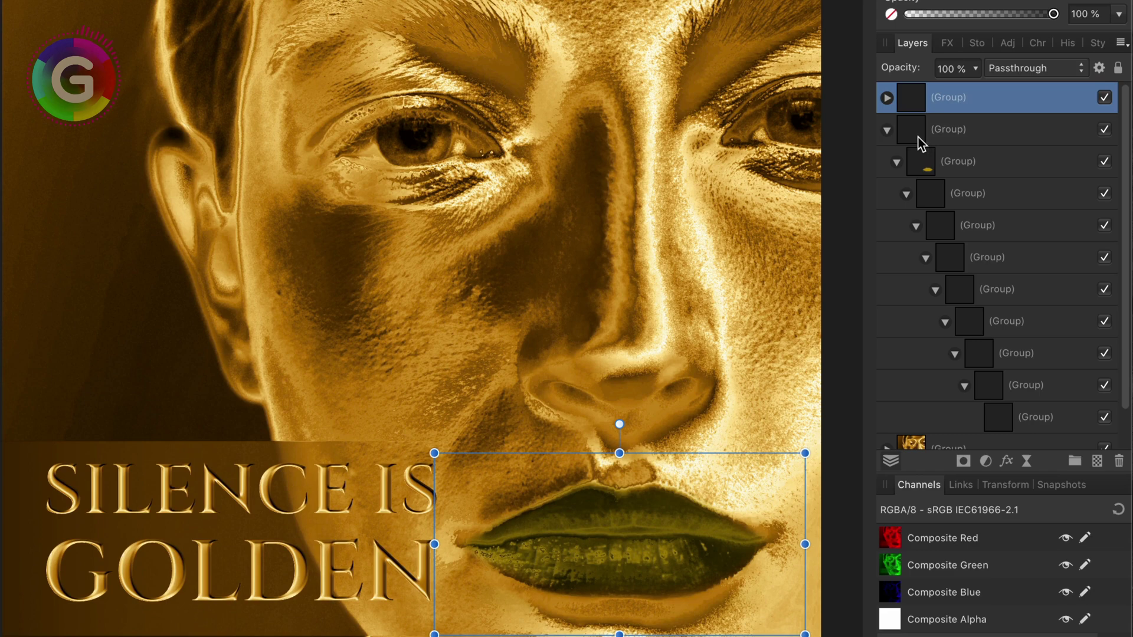
click(918, 137)
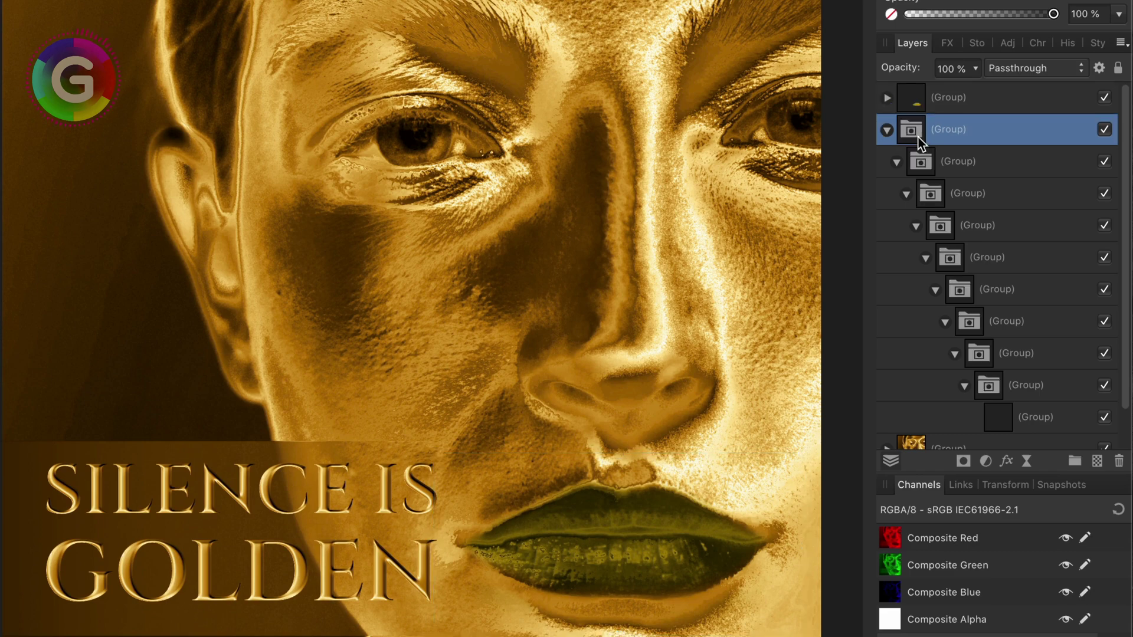